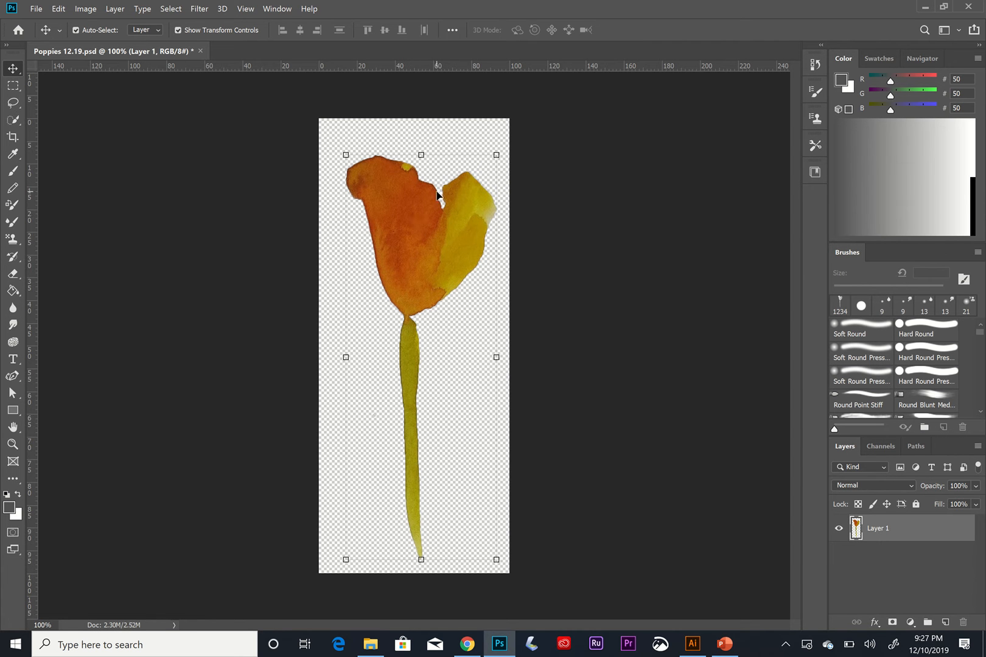
Nudge the poppy layer slightly to reposition it on the canvas.
click(428, 238)
drag(427, 238, 414, 222)
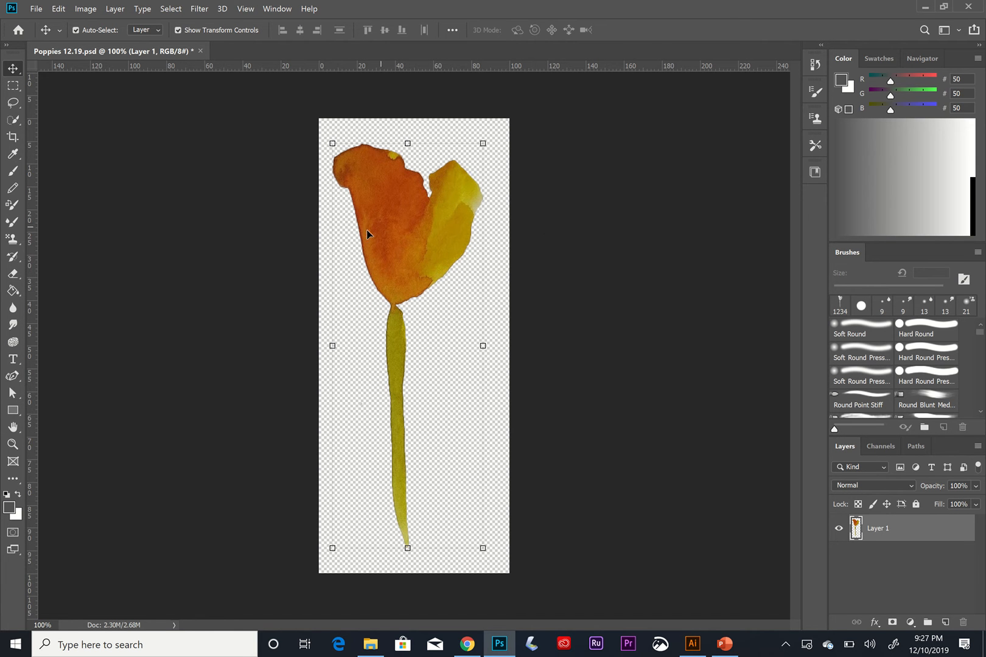
drag(422, 235, 432, 237)
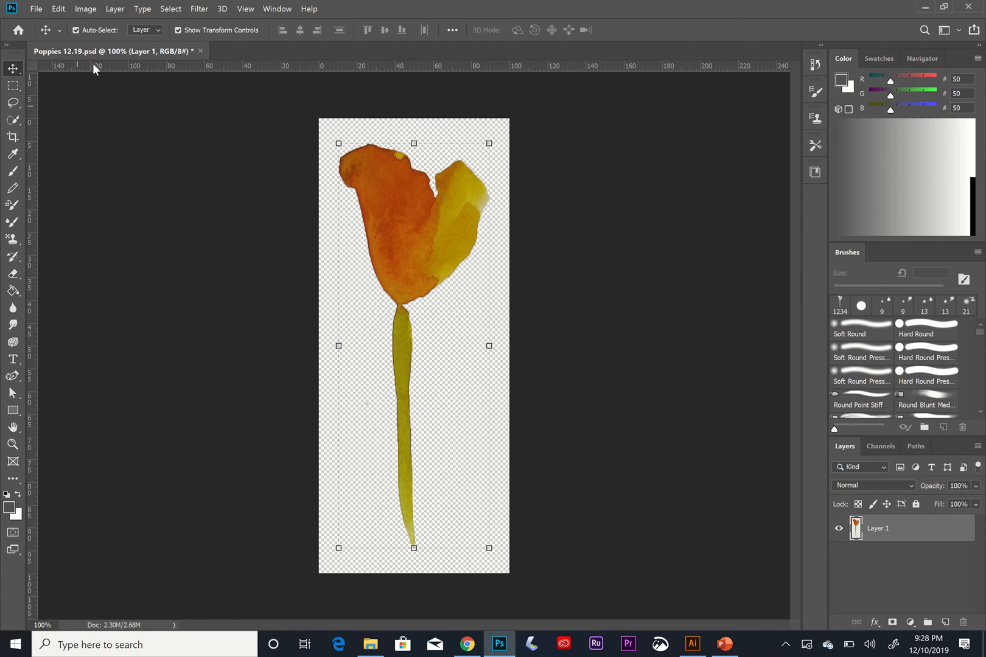
mouse_move(430, 239)
mouse_down()
mouse_move(486, 213)
mouse_move(444, 186)
mouse_move(438, 239)
mouse_up()
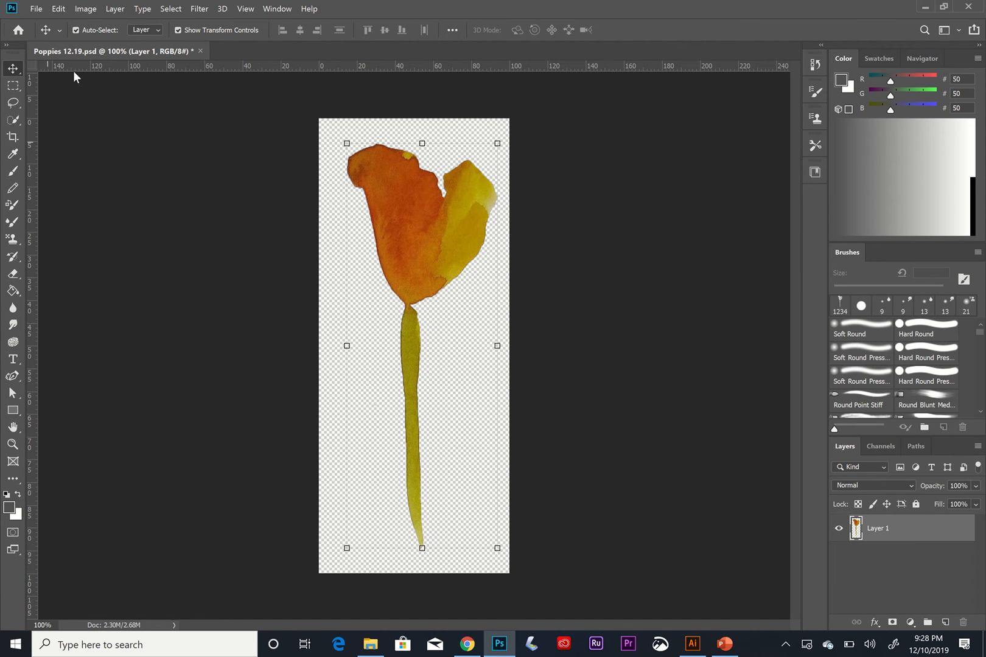
Start Puppet Warp on the poppy and pin the outer edges of both petals plus the right petal's centre.
click(57, 10)
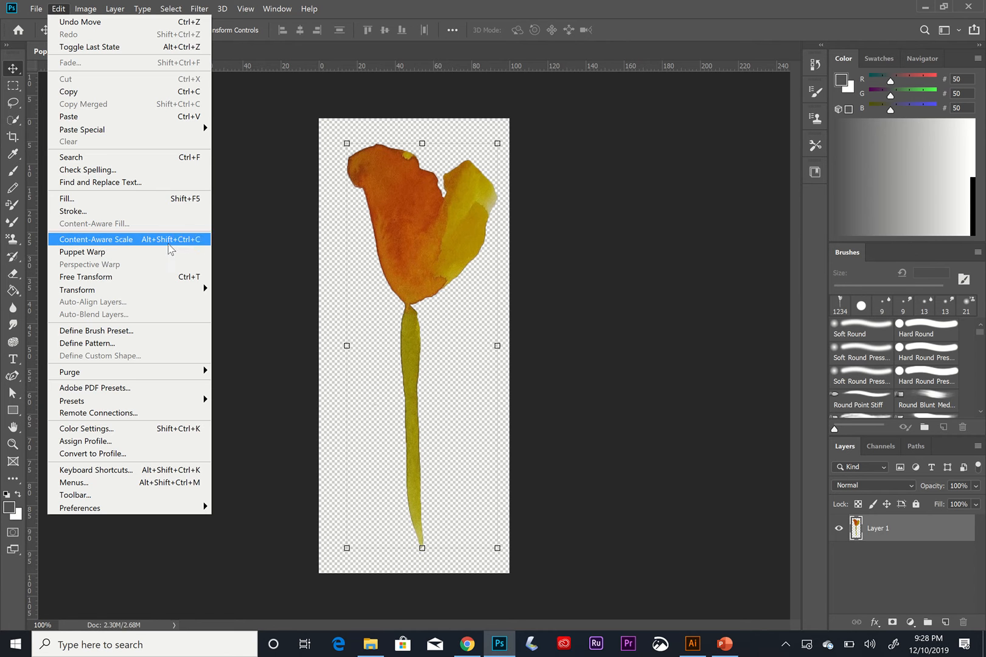
click(100, 252)
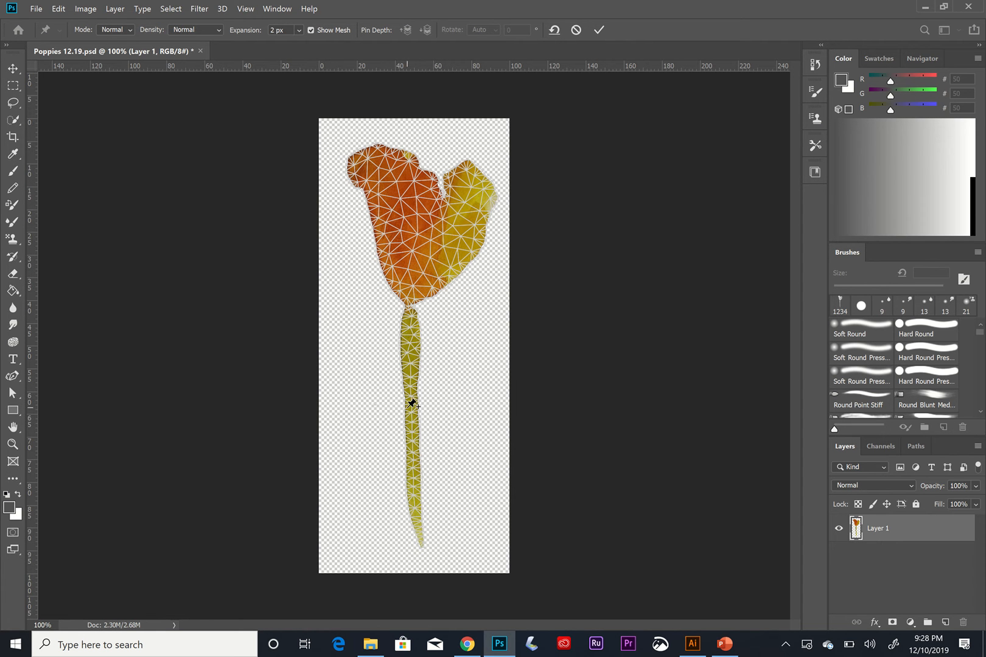
click(476, 176)
click(466, 170)
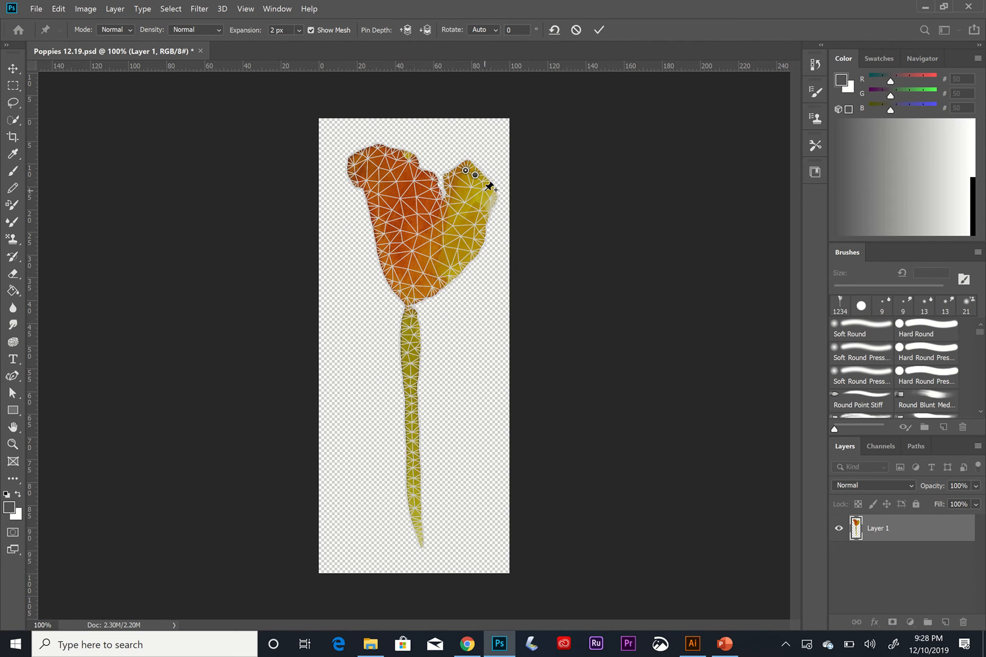
click(484, 191)
click(486, 179)
click(468, 159)
click(412, 155)
click(402, 151)
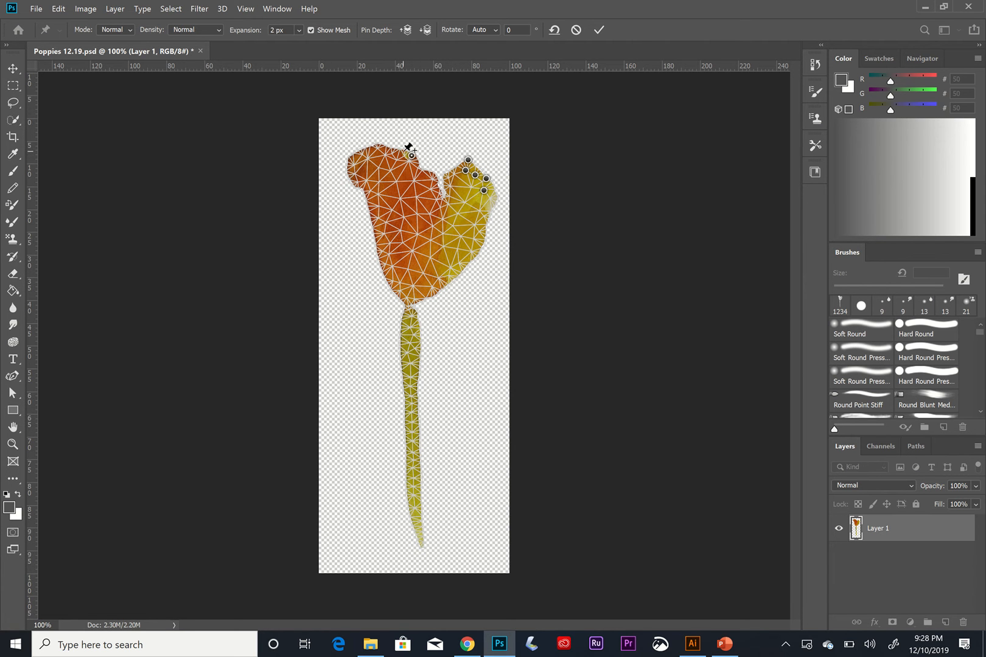
click(367, 160)
click(360, 154)
click(366, 182)
click(379, 146)
click(451, 229)
Add a column of pins down the lower stem and one pin at the left petal's centre.
click(420, 539)
click(415, 519)
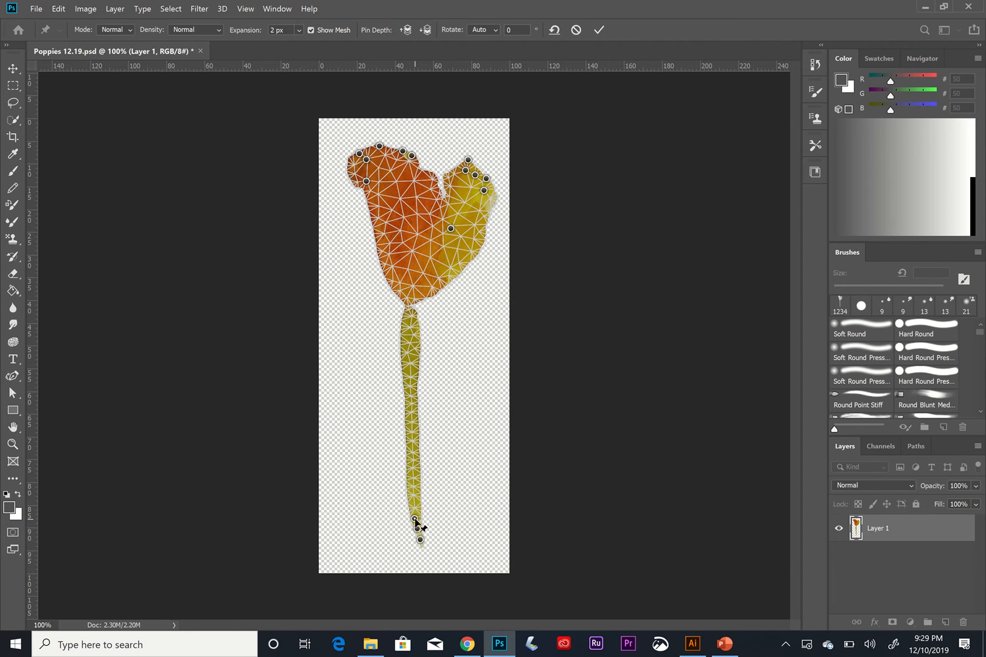
click(413, 507)
click(412, 495)
click(412, 484)
click(411, 471)
click(411, 460)
click(410, 449)
click(411, 431)
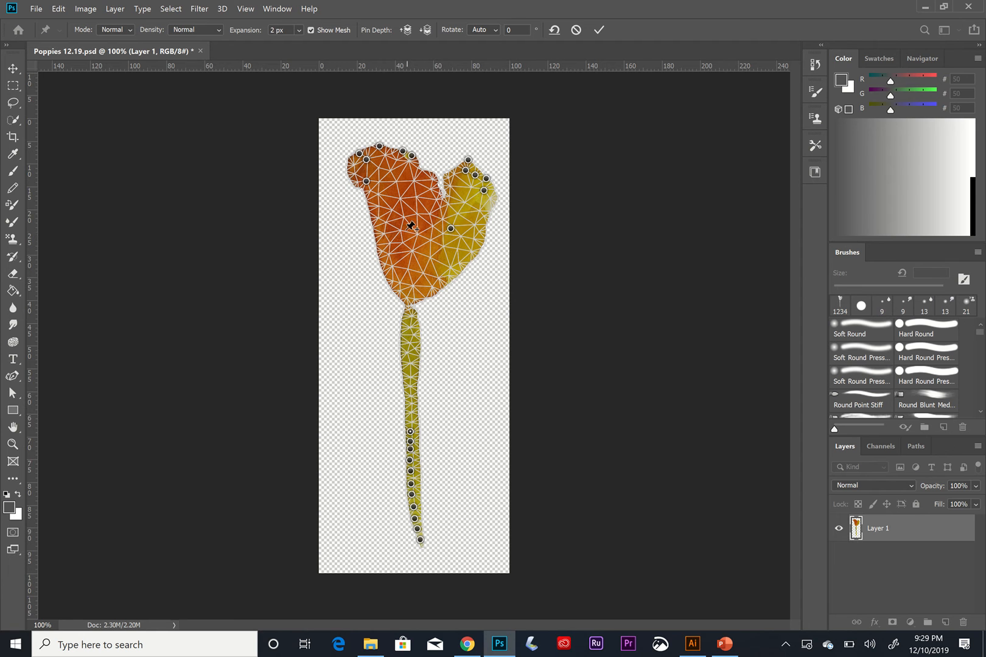
click(386, 223)
Warp the right petal by dragging its centre pin down-left and its tip pins upward.
mouse_move(450, 228)
mouse_down()
mouse_move(470, 235)
mouse_move(436, 241)
mouse_up()
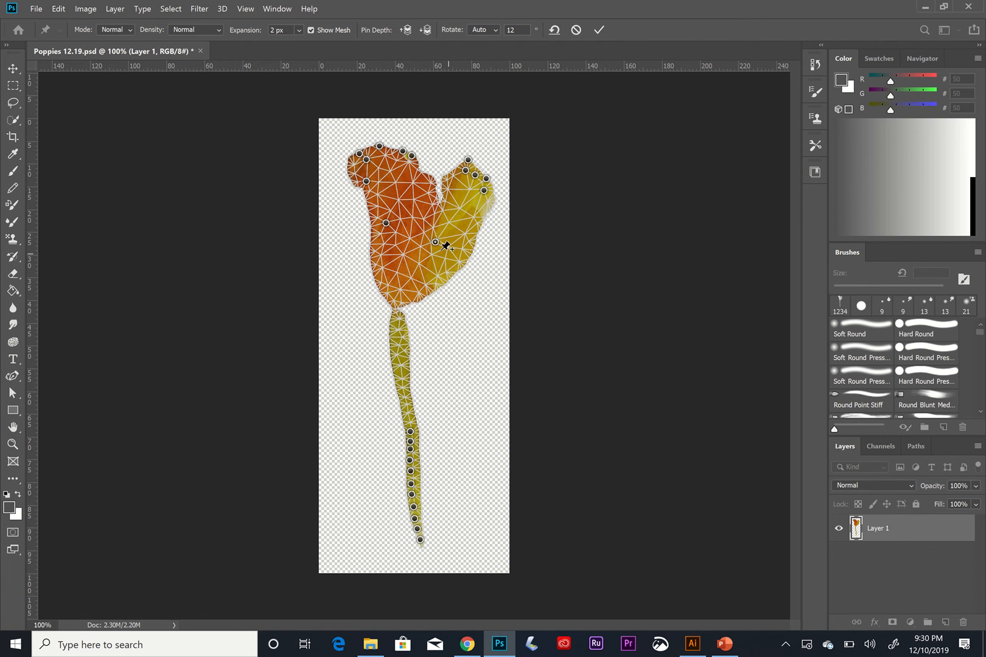
click(486, 178)
mouse_move(468, 171)
mouse_down()
mouse_move(495, 161)
mouse_move(473, 168)
mouse_move(451, 161)
mouse_move(452, 151)
mouse_move(468, 171)
mouse_move(454, 145)
mouse_move(469, 179)
mouse_move(456, 156)
mouse_up()
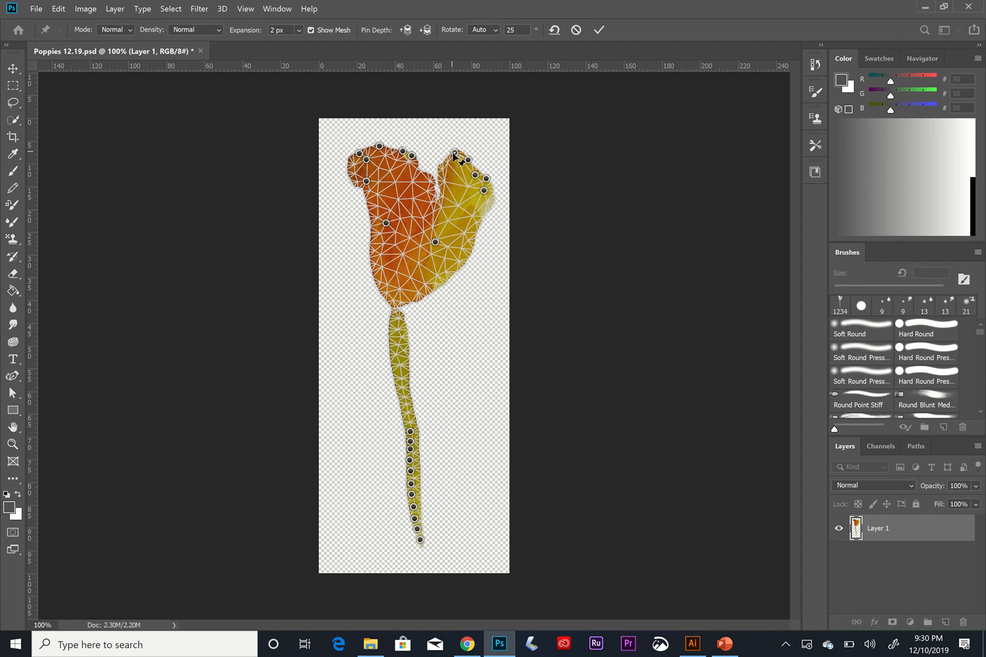
mouse_move(455, 154)
mouse_down()
mouse_move(484, 163)
mouse_move(512, 140)
mouse_move(519, 173)
mouse_move(551, 203)
mouse_move(529, 204)
mouse_move(630, 220)
mouse_move(453, 151)
mouse_up()
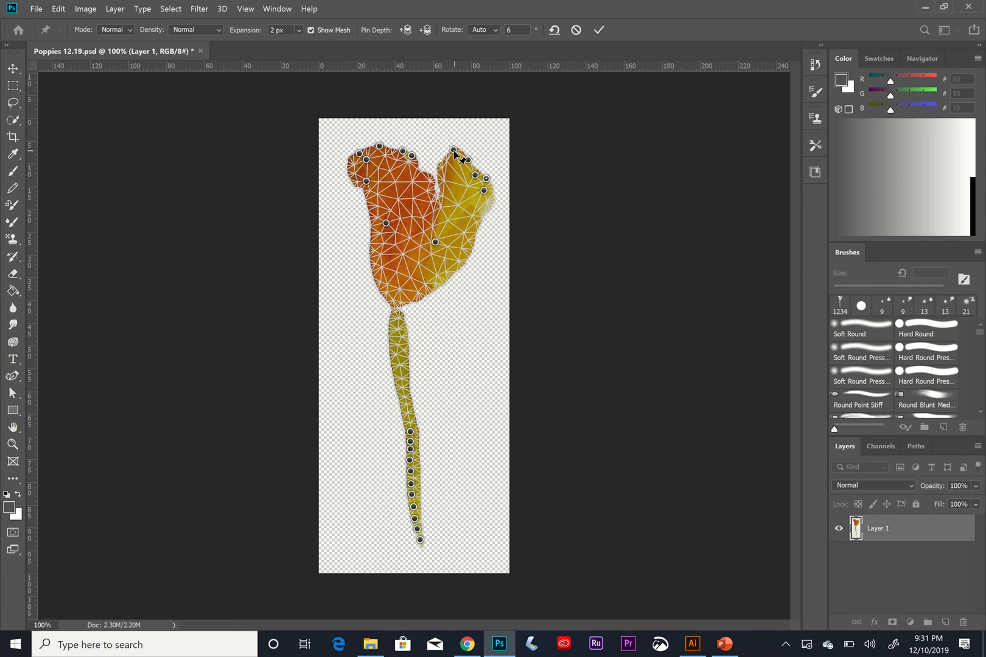
Pull the right petal's outer edge pins slightly outward.
click(486, 191)
click(486, 178)
mouse_move(487, 181)
mouse_down()
mouse_move(499, 186)
mouse_move(490, 184)
mouse_up()
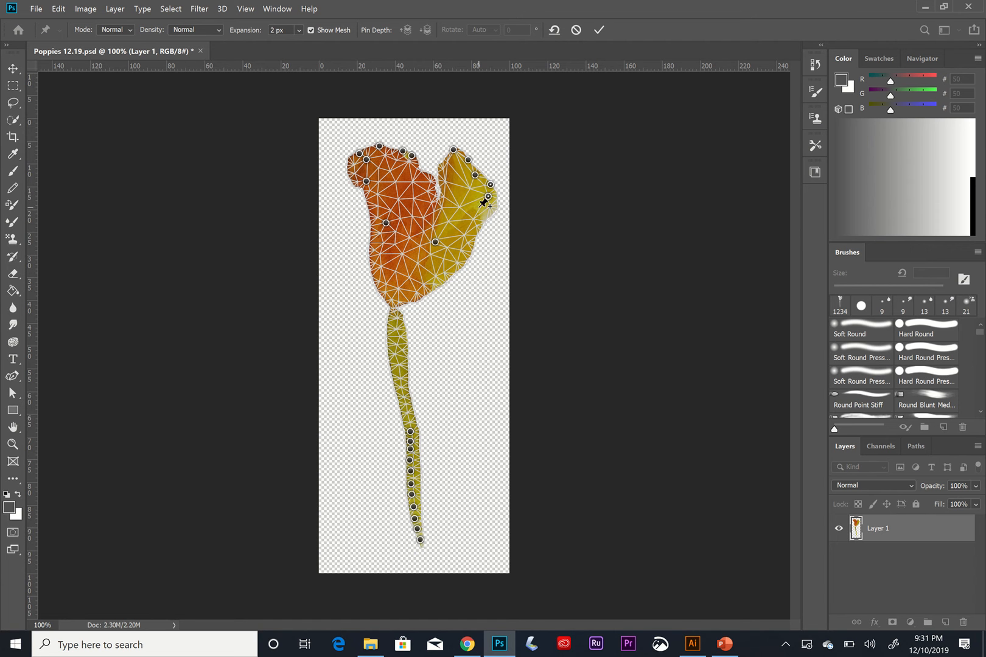
Reshape the left petal by shifting its upper-left pin and dragging its centre pin down-right.
click(366, 160)
drag(366, 162, 358, 167)
click(379, 146)
click(402, 151)
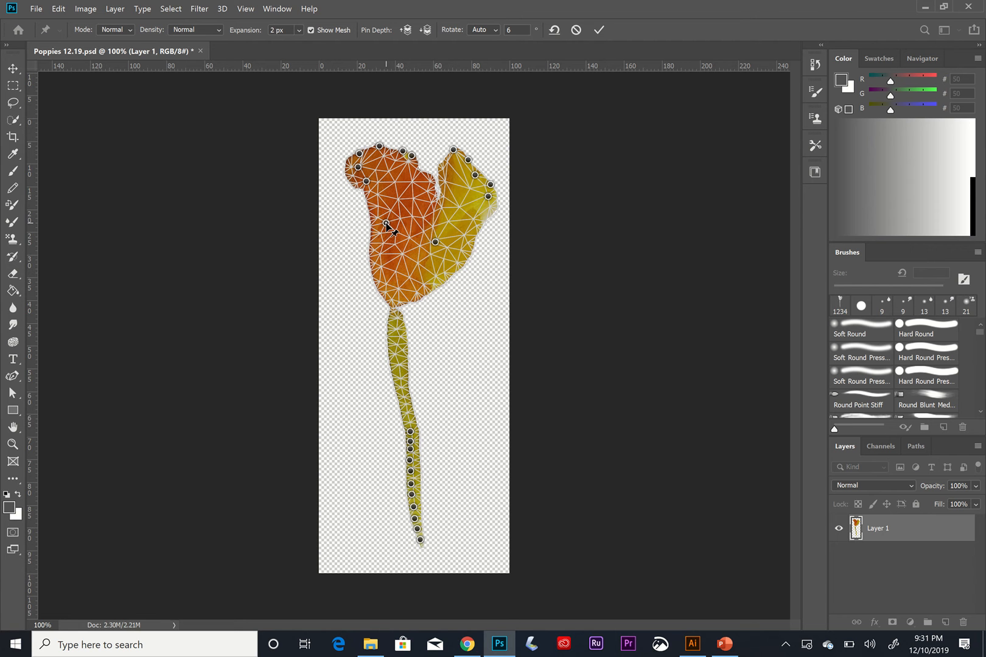
mouse_move(387, 226)
mouse_down()
mouse_move(392, 254)
mouse_move(399, 242)
mouse_up()
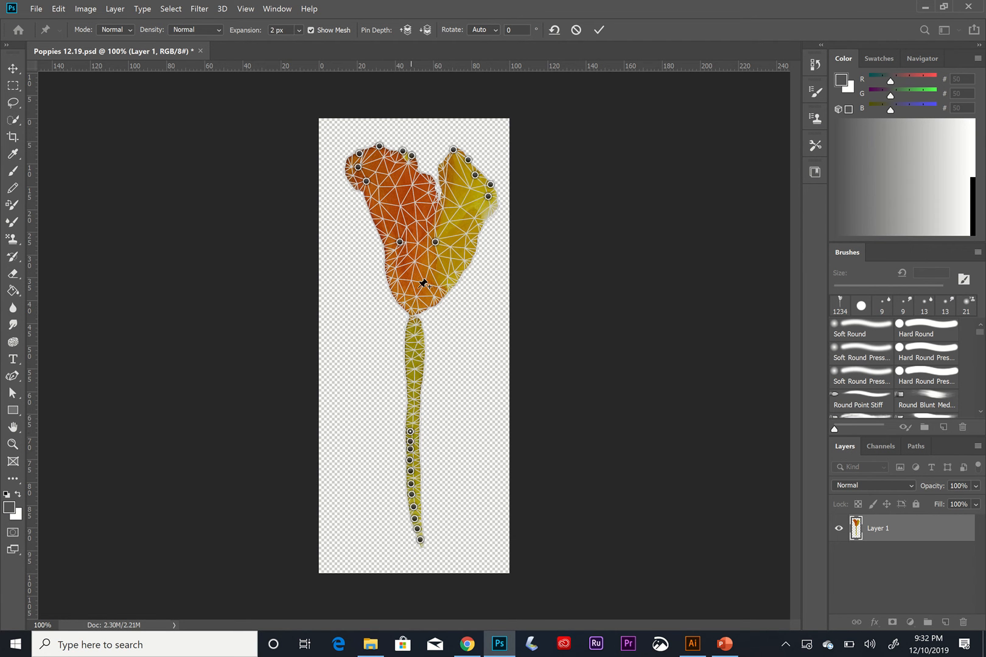
Bend the middle of the stem to the right by dragging its upper stem pins.
shift+click(410, 441)
drag(412, 443, 438, 428)
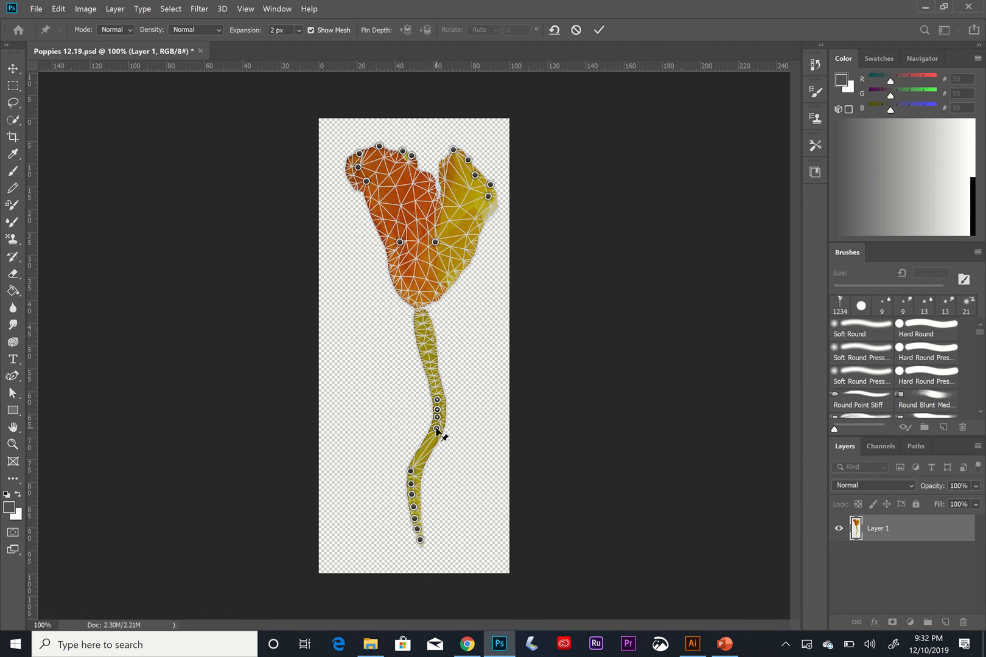
click(437, 429)
drag(438, 429, 442, 391)
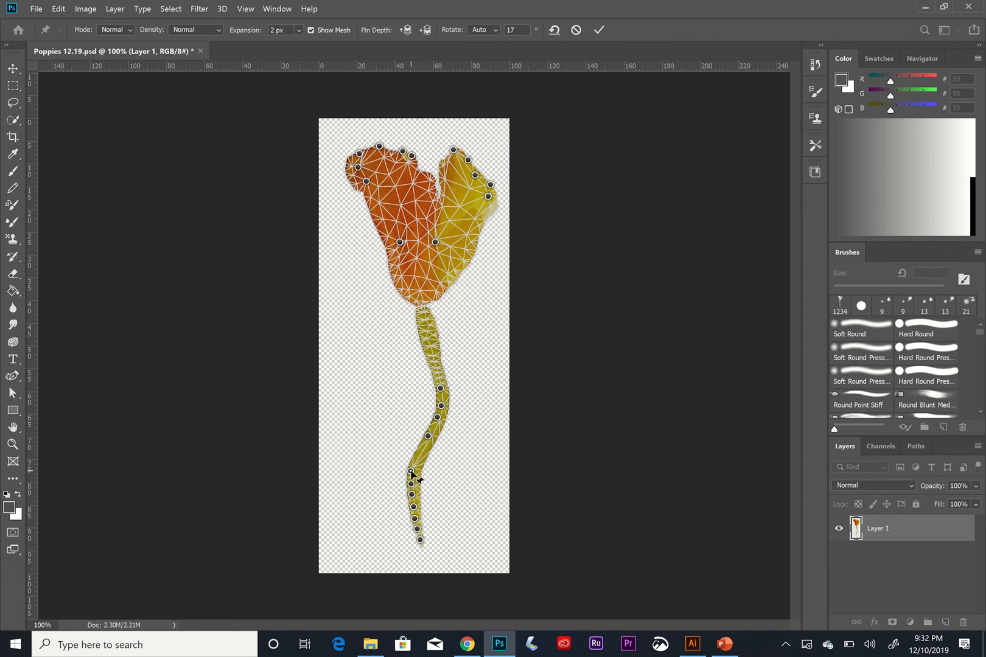
Adjust the lower stem pins to smooth the stem's curve.
shift+click(412, 484)
click(411, 472)
shift+click(412, 485)
drag(411, 475, 413, 506)
click(412, 495)
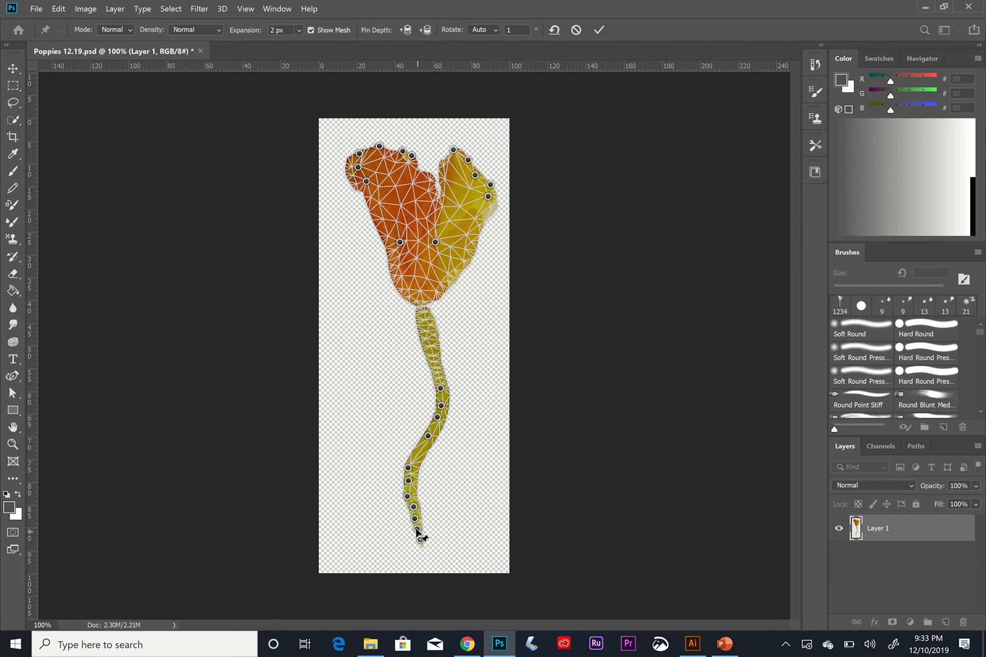
Swing the stem's bottom end to the right into an S-curve and shift two lower stem pins slightly left.
shift+click(416, 529)
shift+click(414, 517)
drag(420, 541, 439, 547)
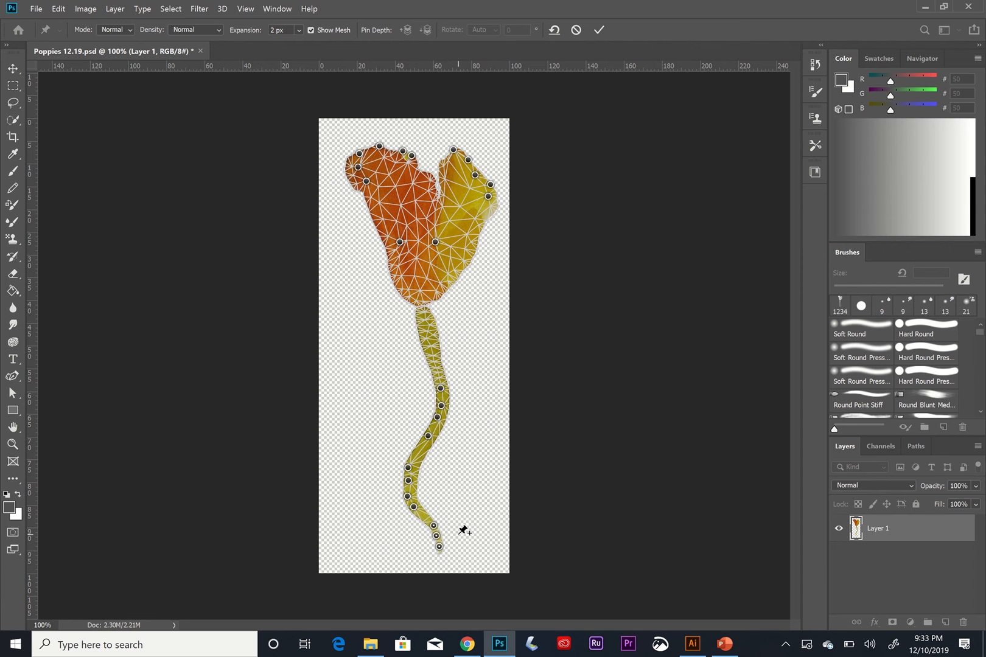
click(415, 508)
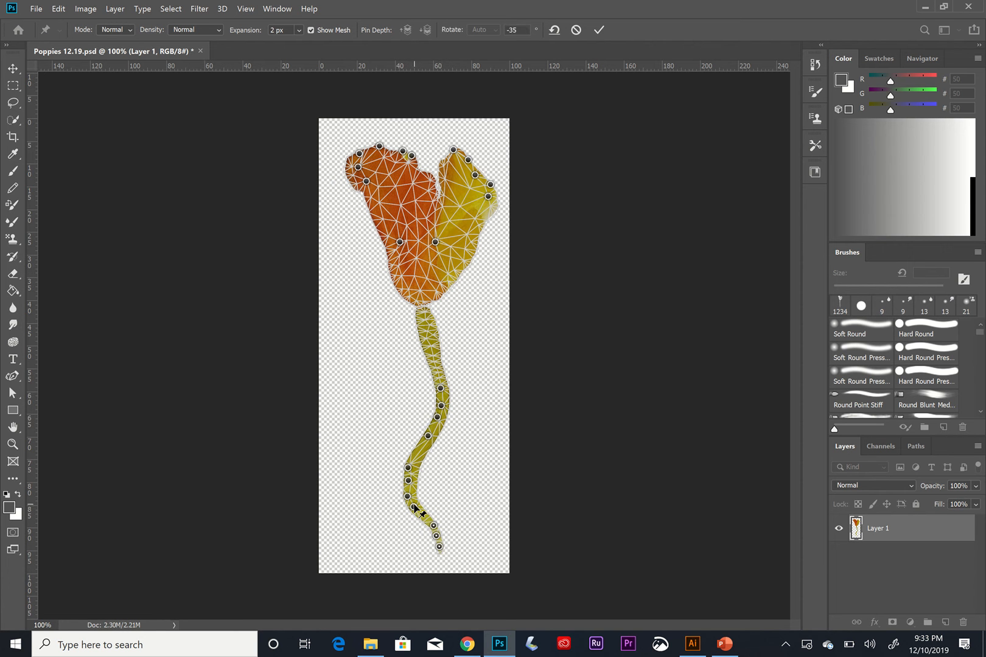
mouse_move(439, 545)
mouse_down()
mouse_move(428, 524)
mouse_move(456, 550)
mouse_up()
click(450, 548)
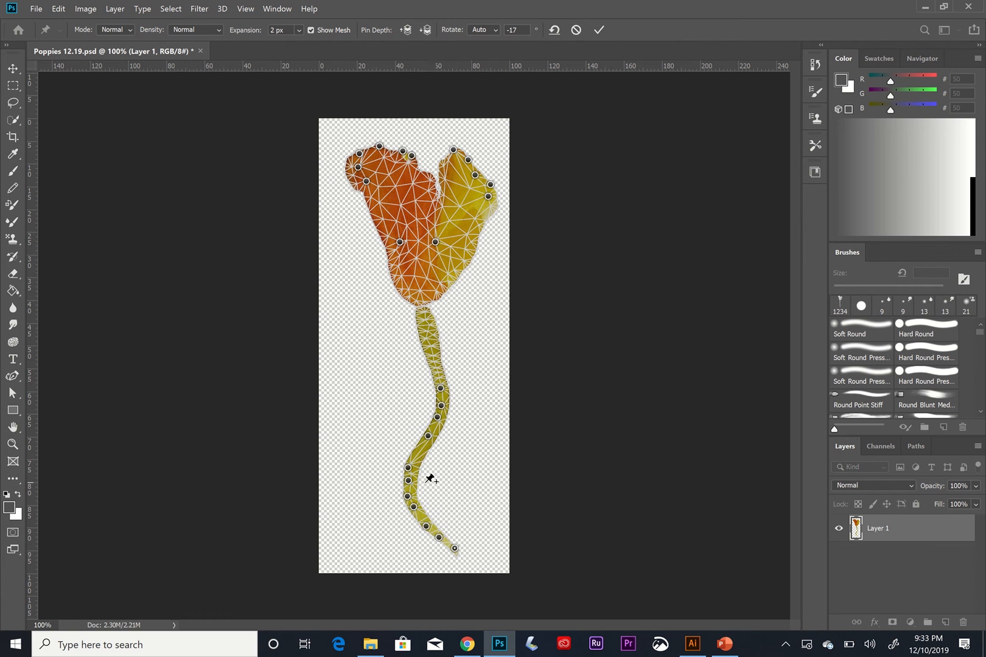
drag(406, 485, 404, 484)
drag(408, 471, 406, 468)
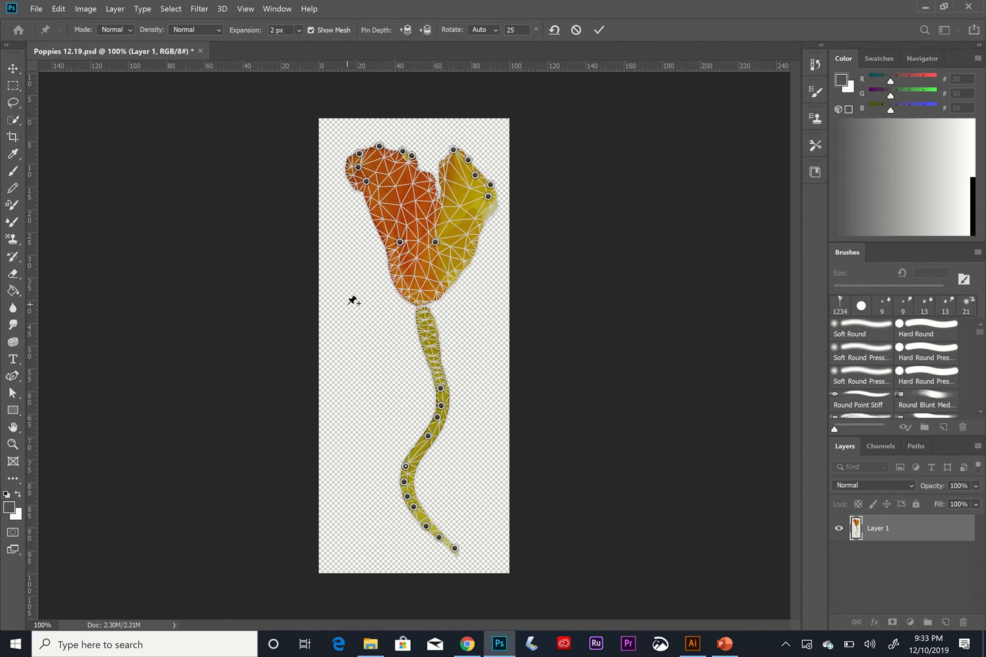
Widen the left petal's upper-left edge outward and apply the Puppet Warp.
shift+click(358, 168)
mouse_move(367, 182)
mouse_down()
mouse_move(366, 225)
mouse_move(356, 219)
mouse_move(369, 208)
mouse_move(366, 182)
mouse_up()
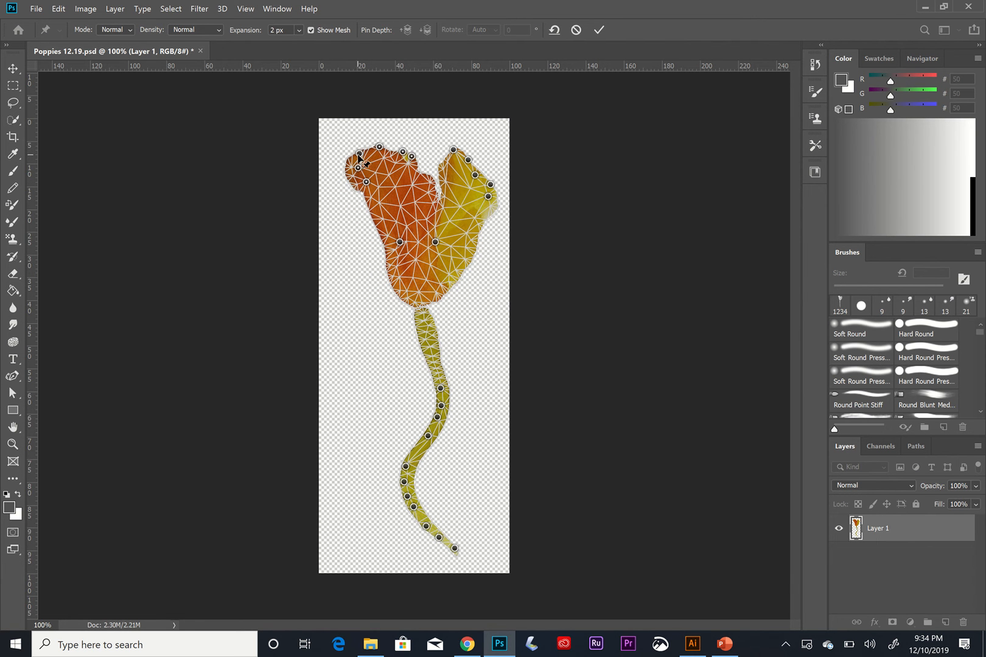
mouse_move(360, 160)
mouse_down()
mouse_move(336, 180)
mouse_move(350, 159)
mouse_move(356, 175)
mouse_up()
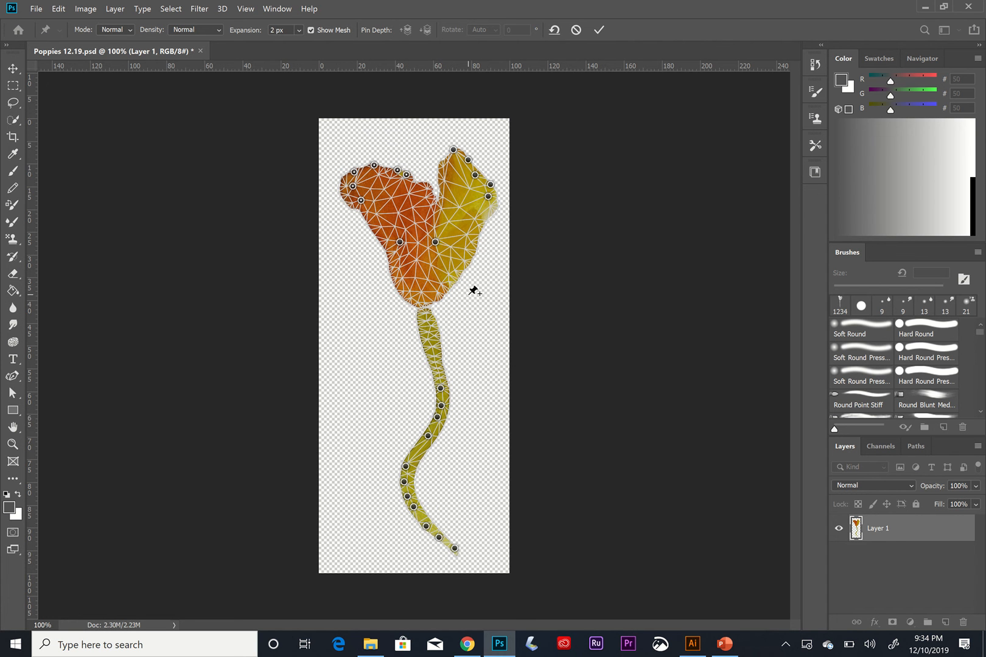
click(13, 69)
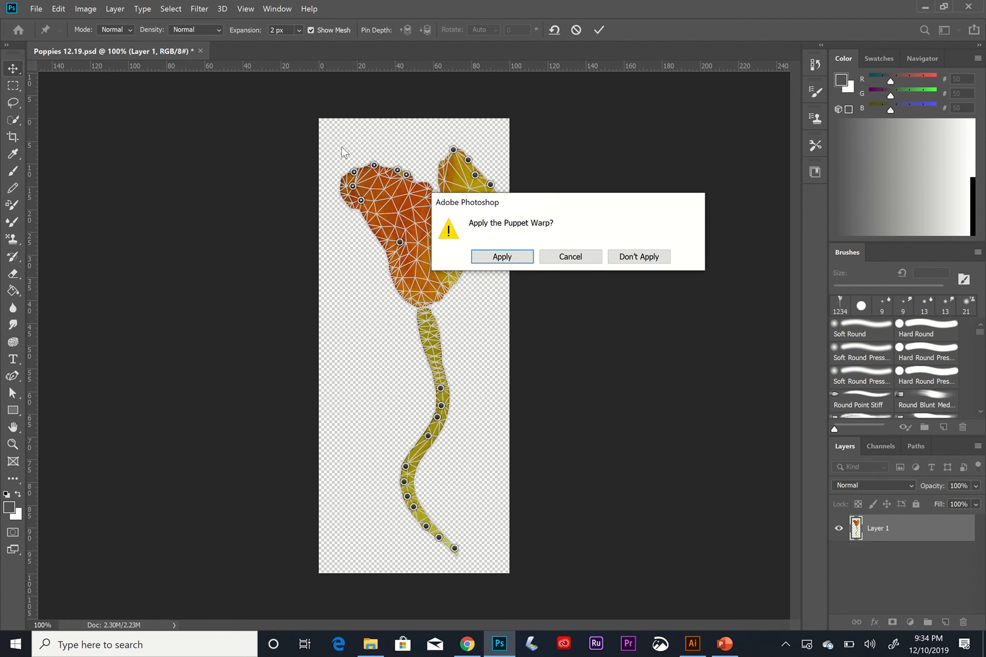
click(503, 257)
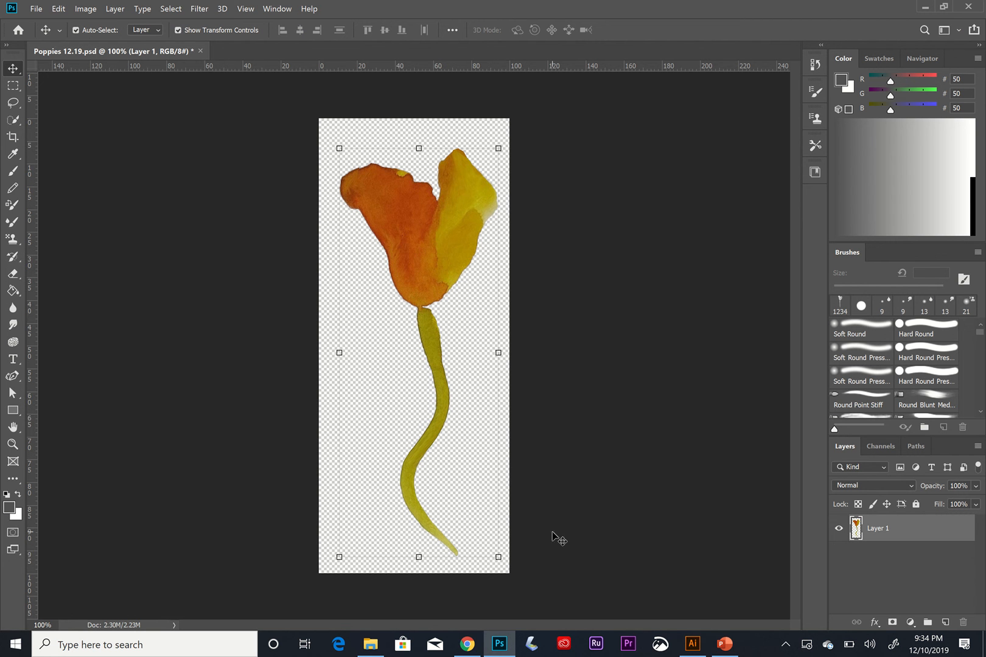
Switch to Illustrator and pick the Selection tool.
mouse_move(694, 646)
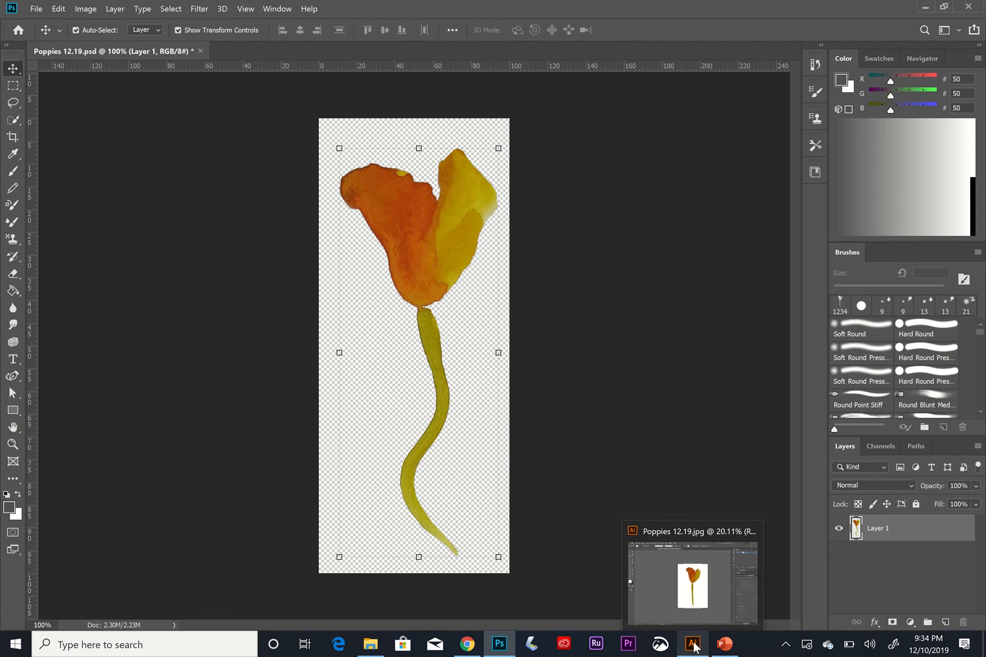
click(694, 645)
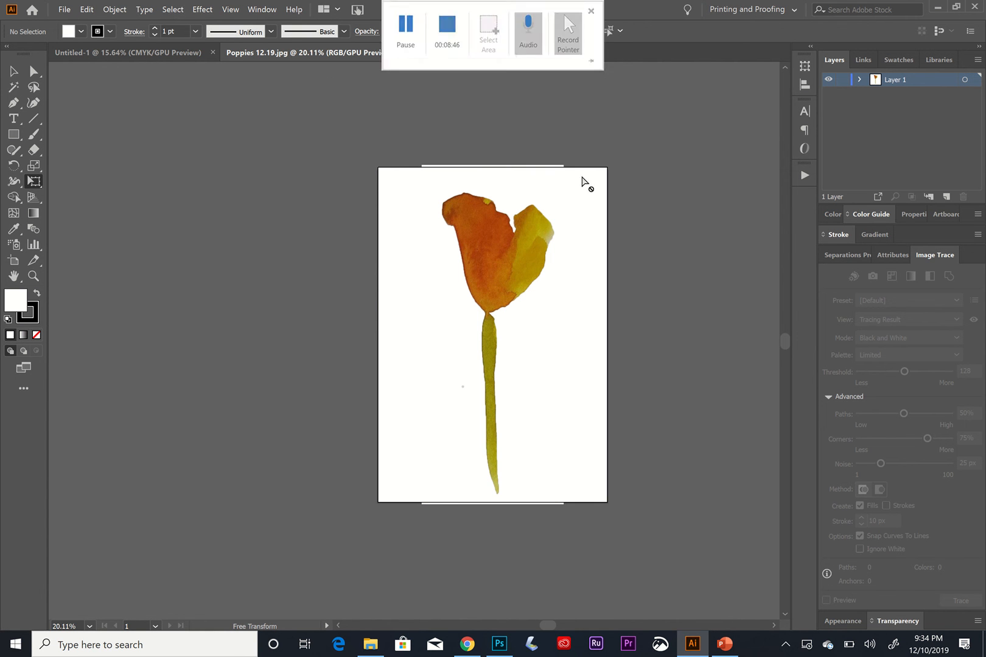
click(14, 72)
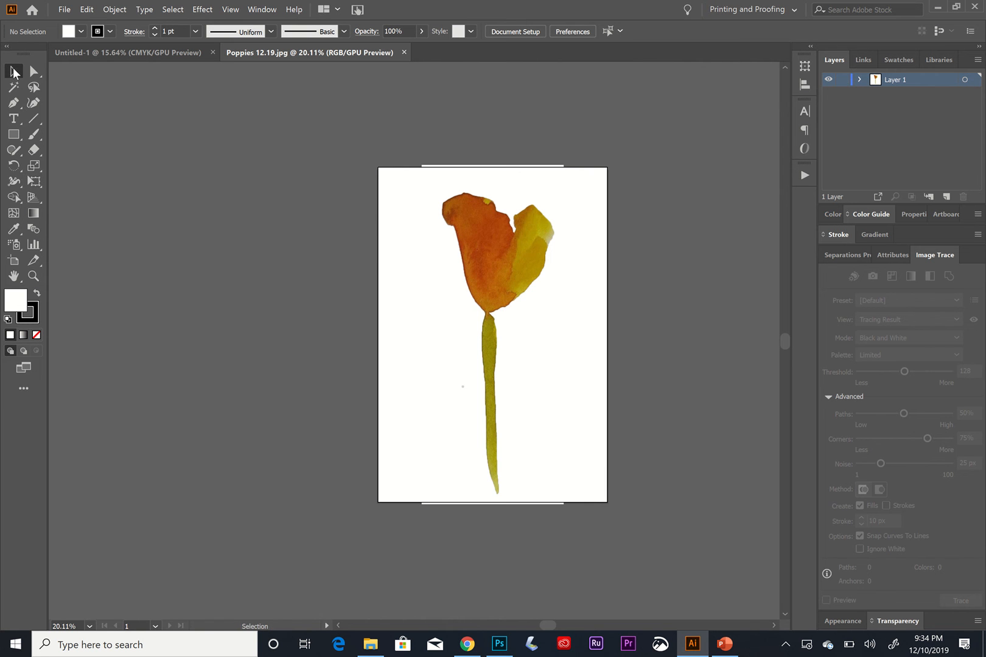
Select the placed poppy image and run Image Trace with the High Fidelity Photo preset.
drag(474, 247, 433, 236)
mouse_move(438, 191)
mouse_down()
mouse_move(495, 212)
mouse_move(470, 197)
mouse_up()
right_click(498, 236)
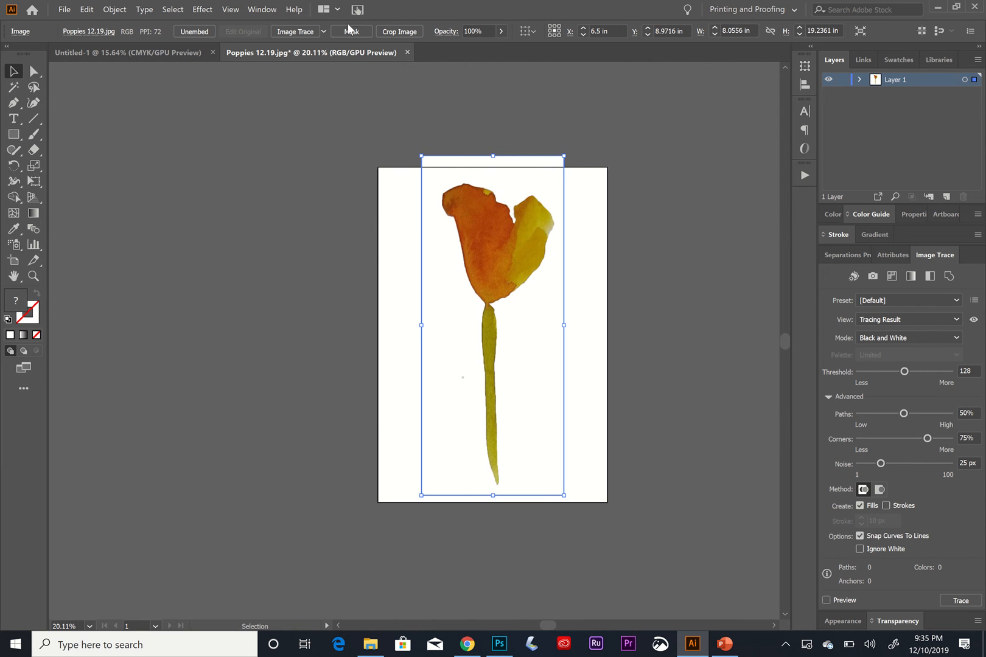
click(324, 31)
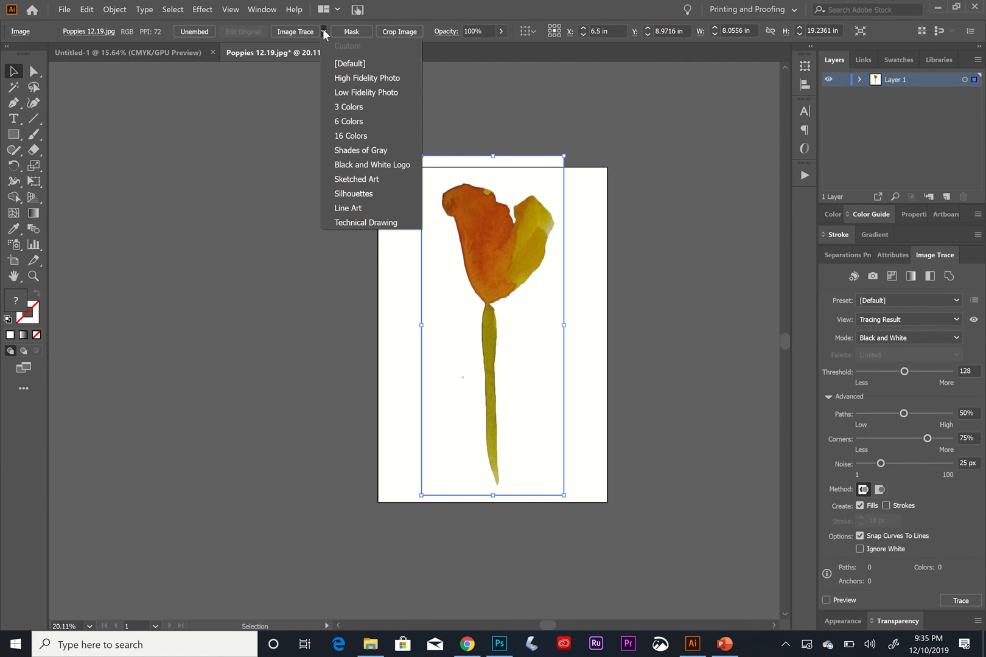
click(362, 79)
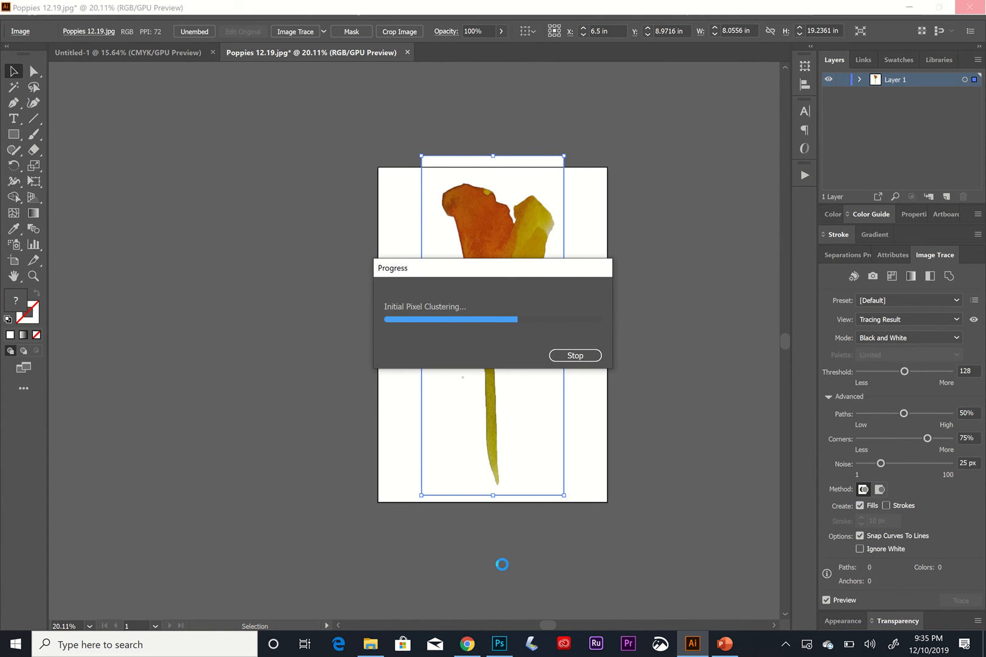
Switch to Photoshop and close Poppies 12.19.psd without saving changes.
click(494, 646)
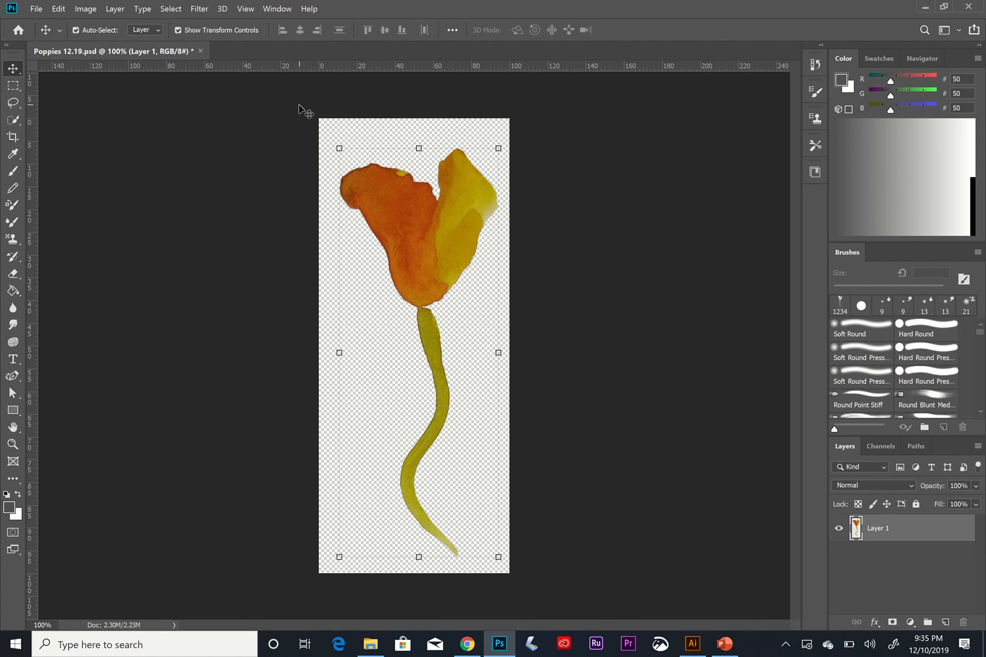
click(199, 52)
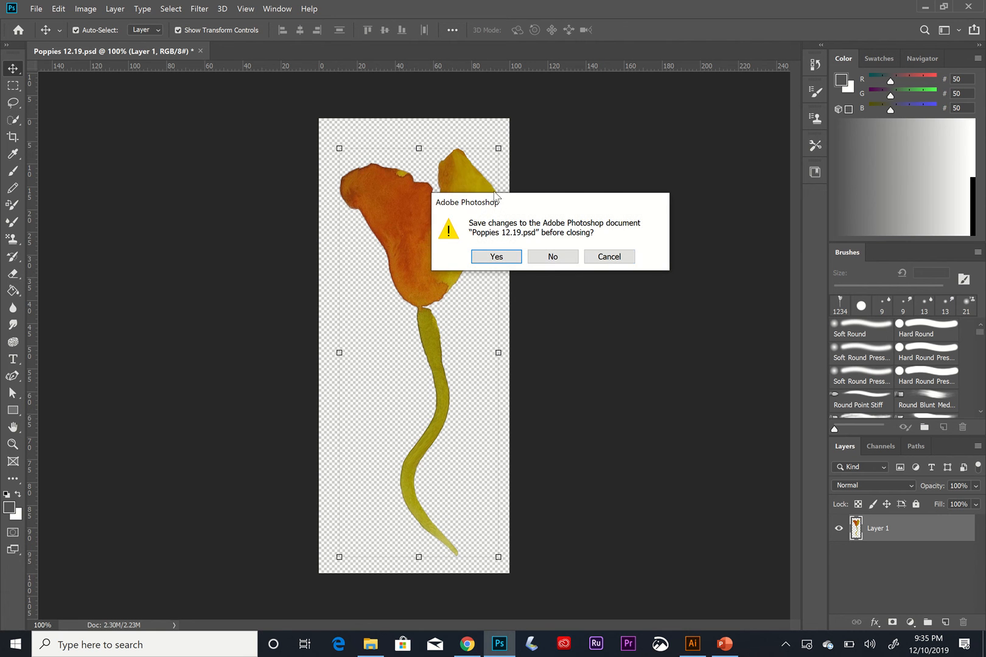
click(542, 258)
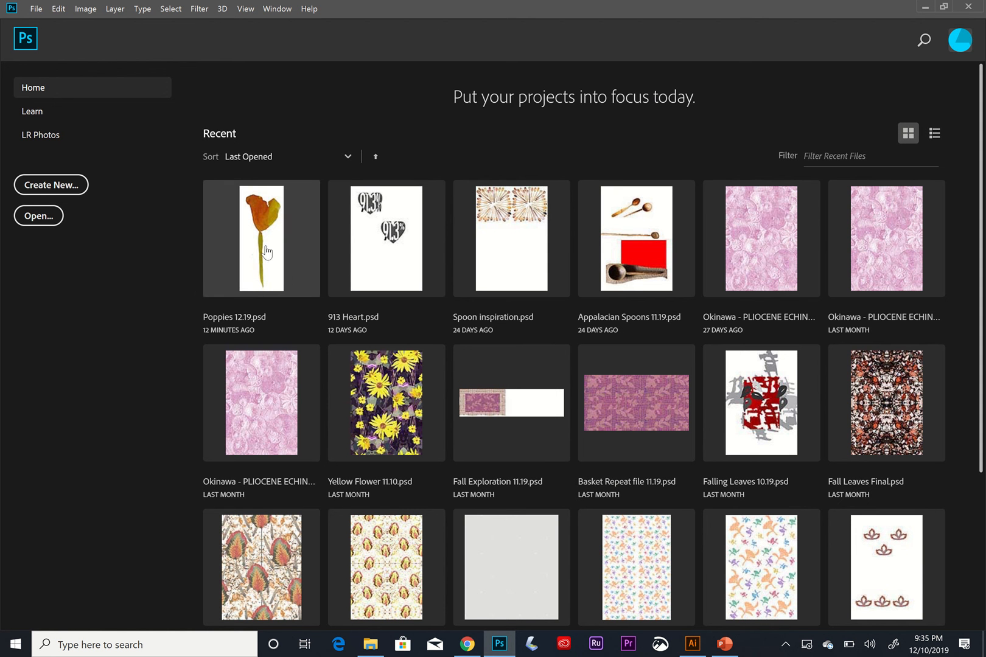
Return to Illustrator and move the traced poppy slightly left on the artboard.
click(693, 645)
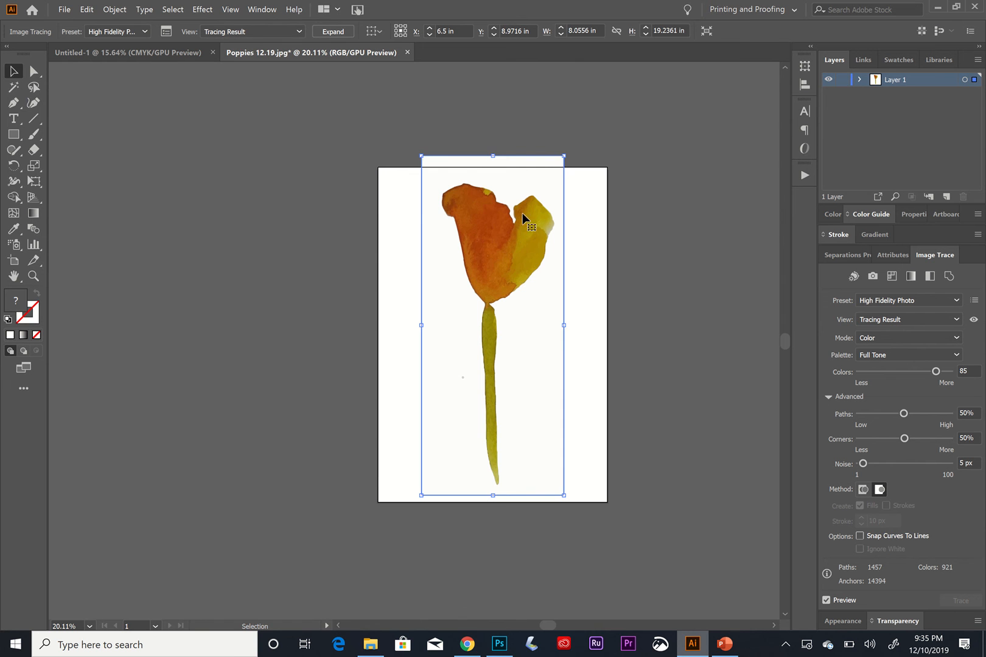
mouse_move(546, 264)
mouse_down()
mouse_move(451, 280)
mouse_move(479, 247)
mouse_up()
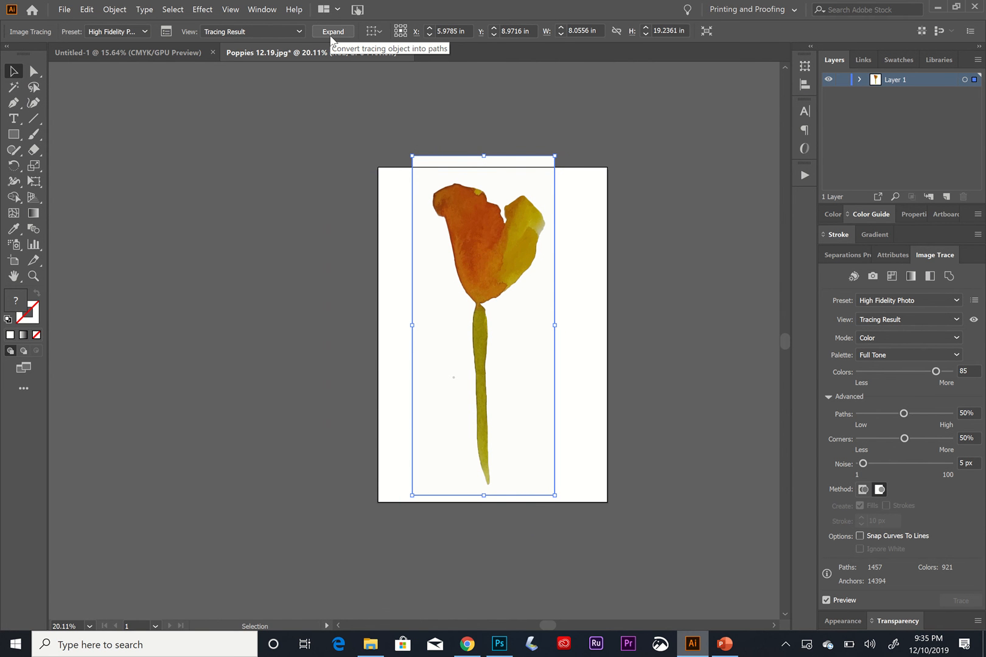
Expand the traced poppy into ungrouped paths and delete the stray speck on the artboard.
click(327, 35)
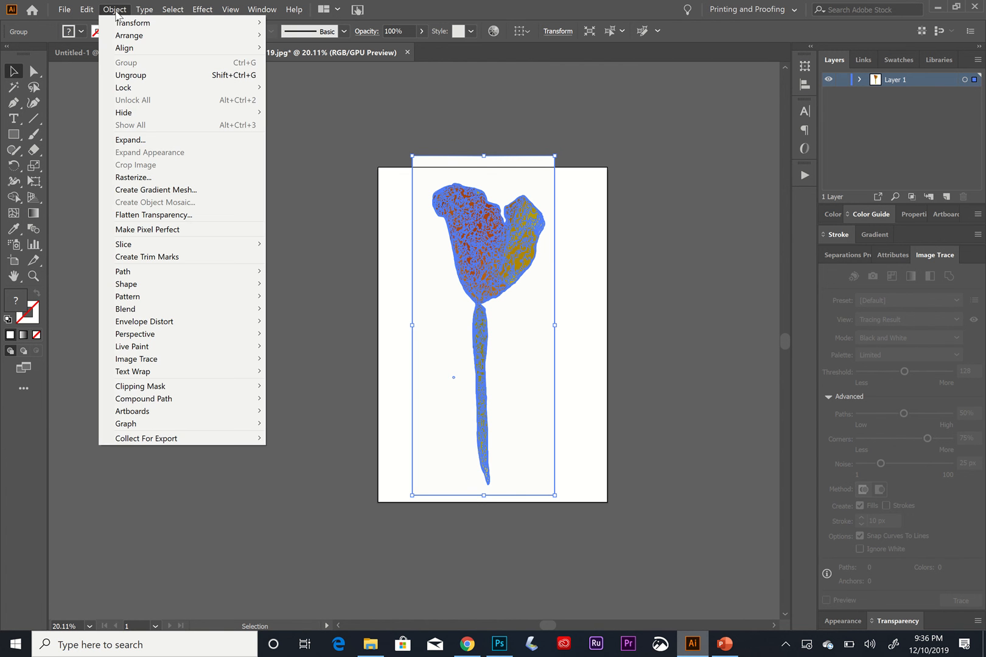
click(130, 75)
click(349, 219)
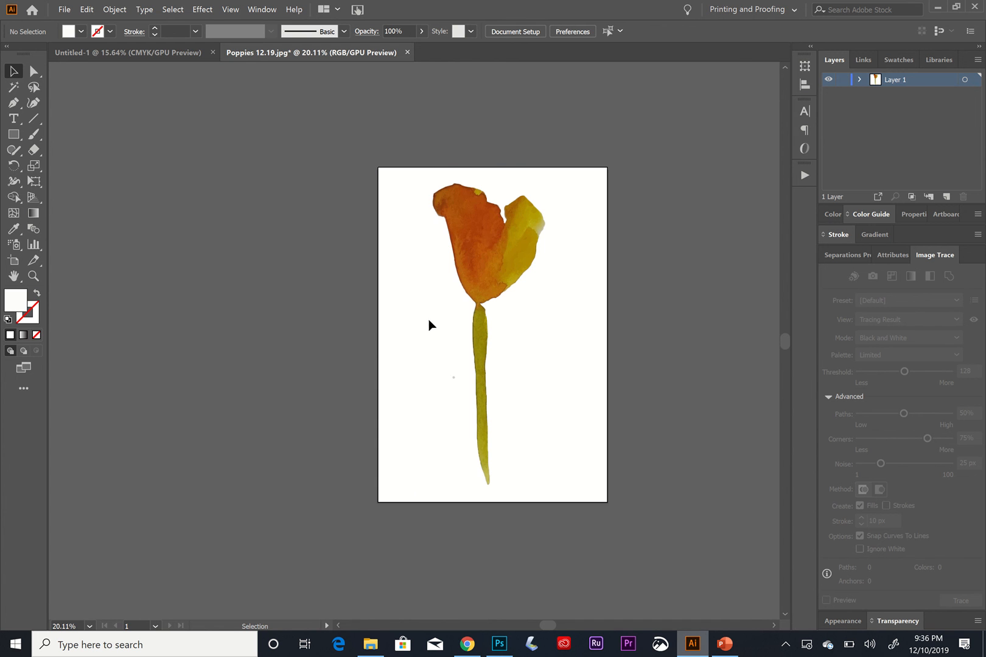
drag(429, 320, 461, 408)
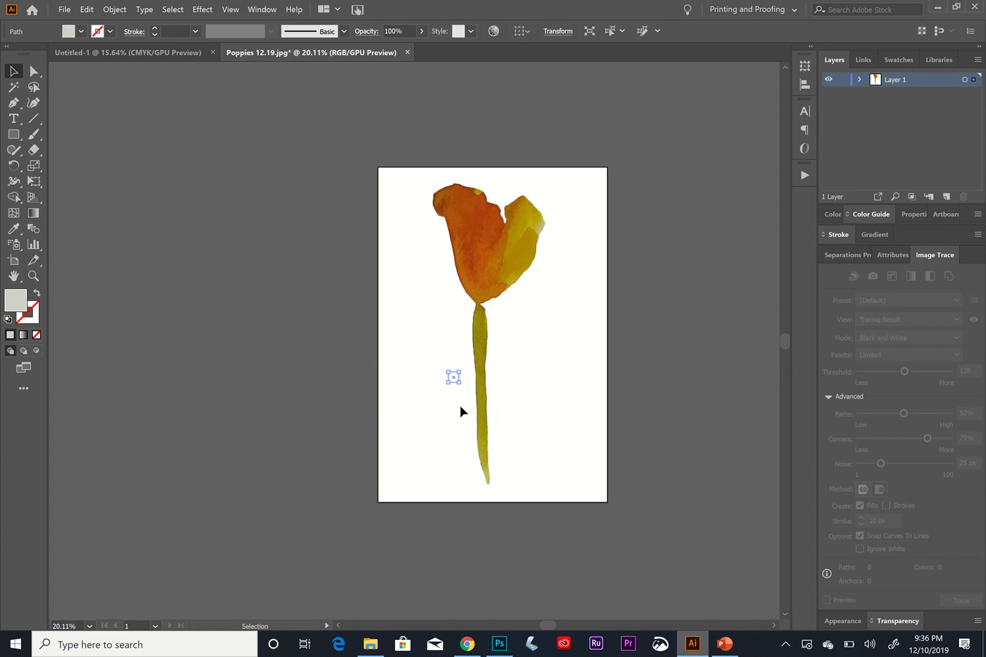
key(Delete)
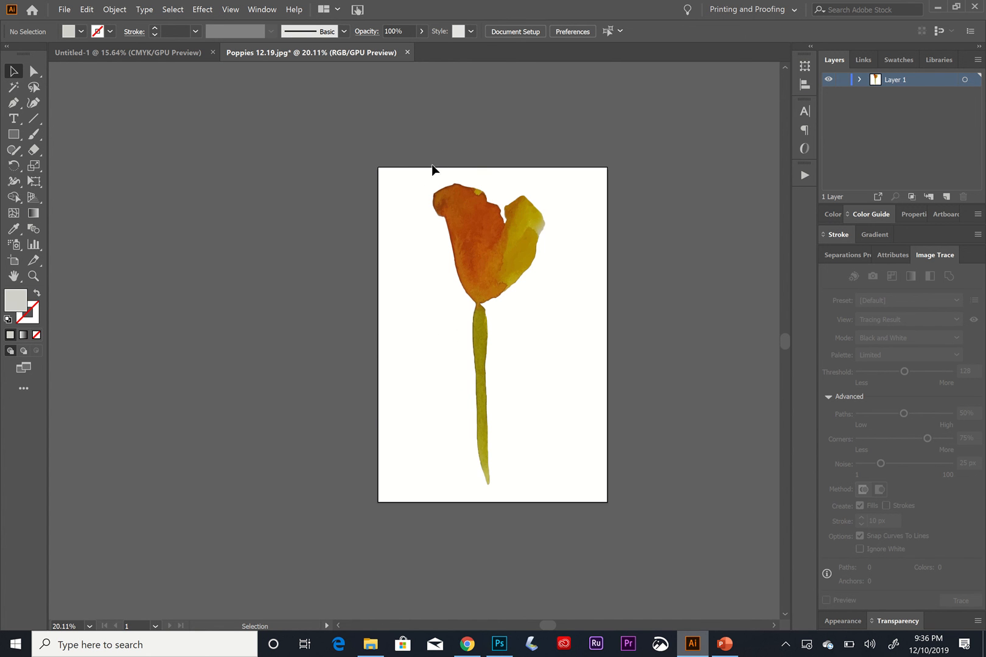
click(449, 218)
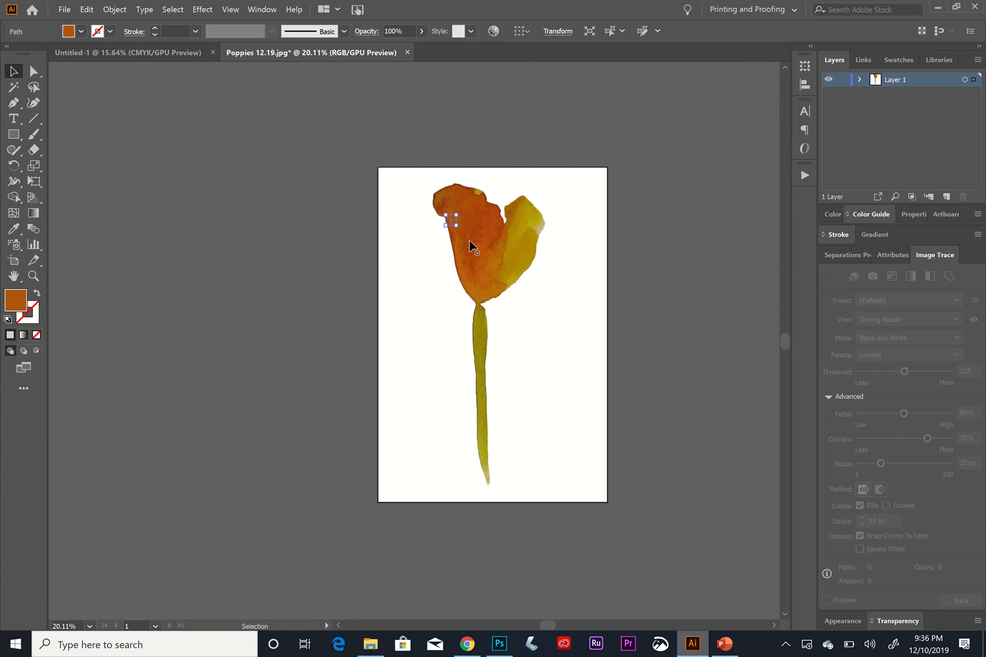
right_click(464, 225)
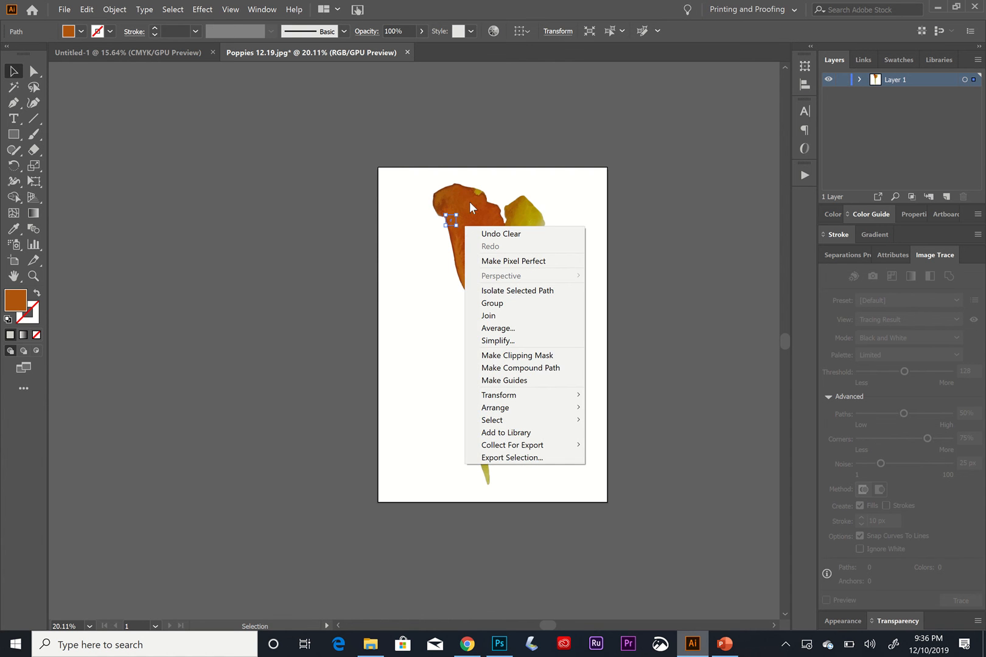
drag(451, 221, 403, 335)
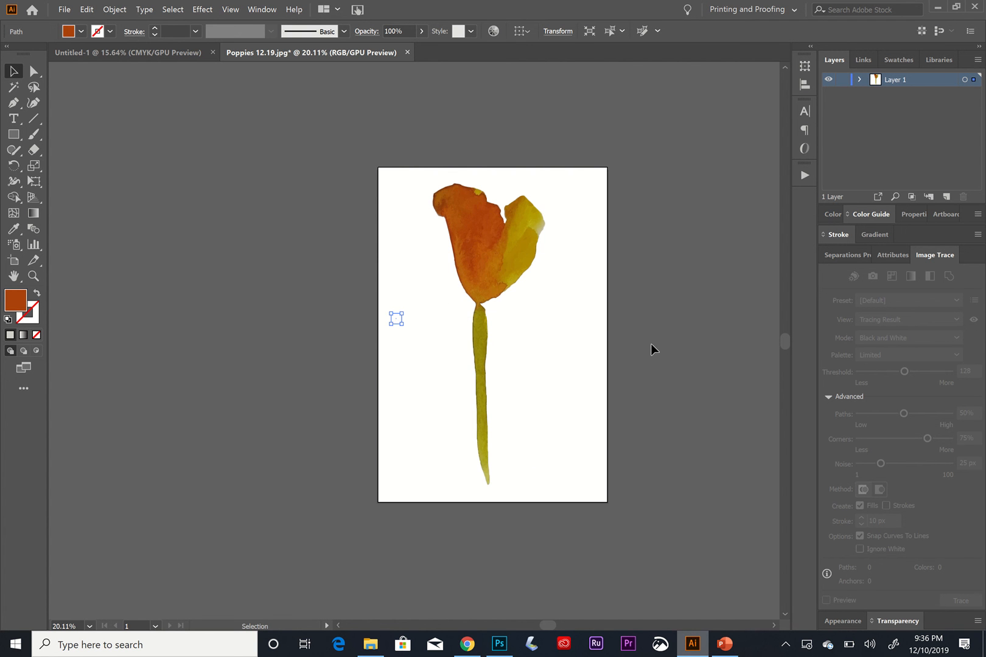
key(ctrl+z)
Select all the expanded poppy paths and group them into one object.
click(114, 9)
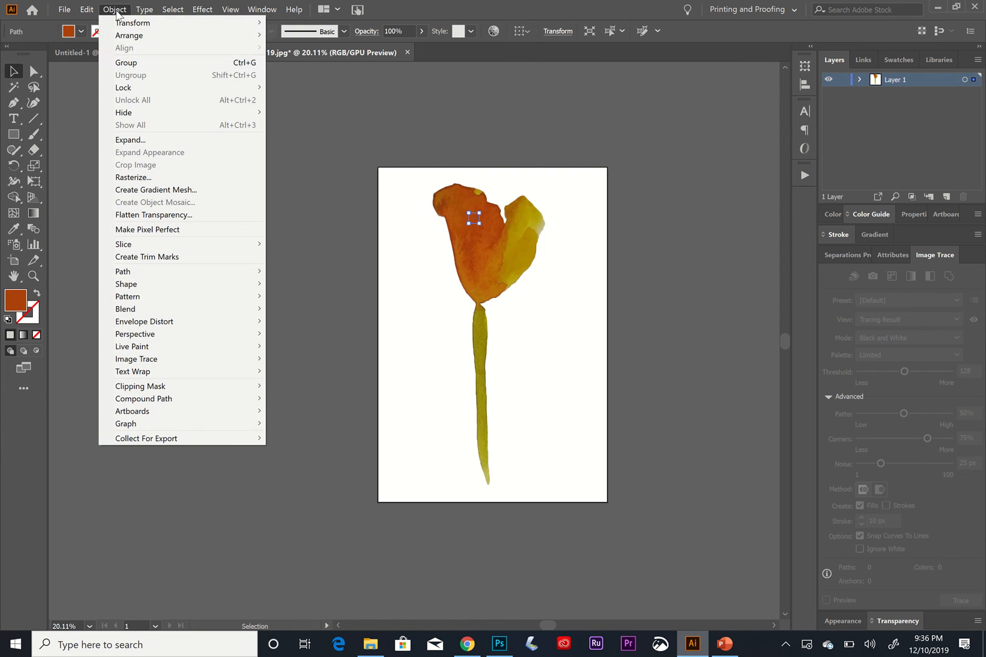
click(133, 62)
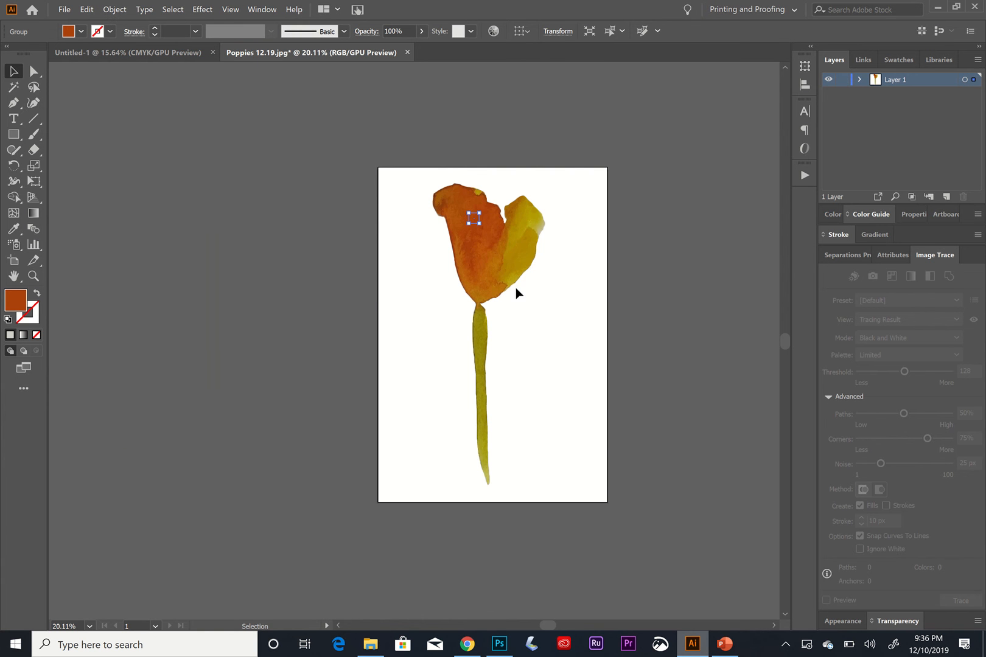
key(ctrl+a)
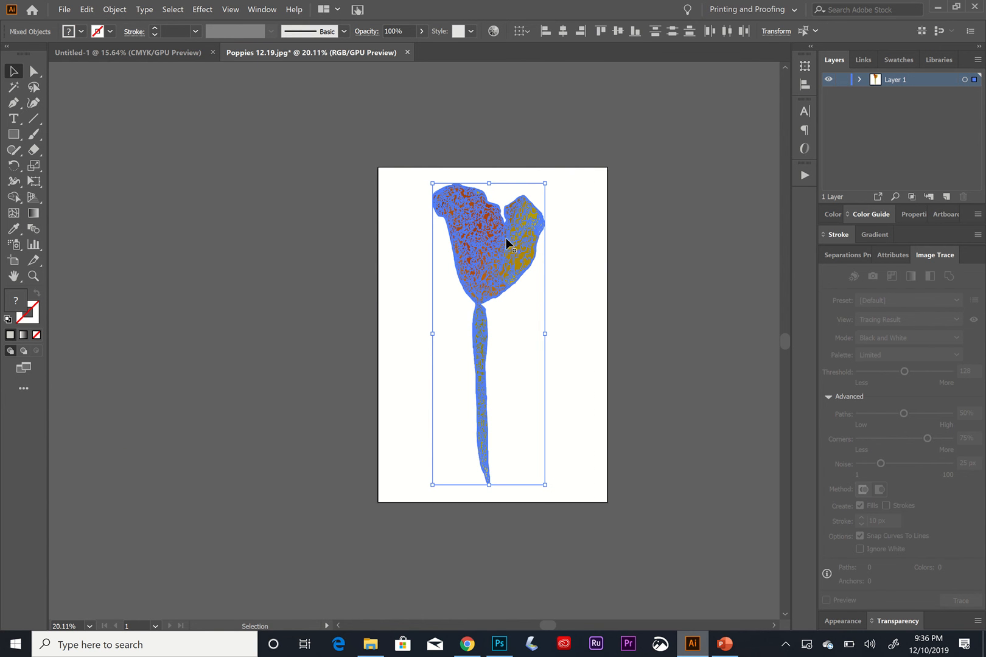
mouse_move(507, 242)
mouse_down()
mouse_move(472, 240)
mouse_move(534, 258)
mouse_move(525, 248)
mouse_up()
click(581, 249)
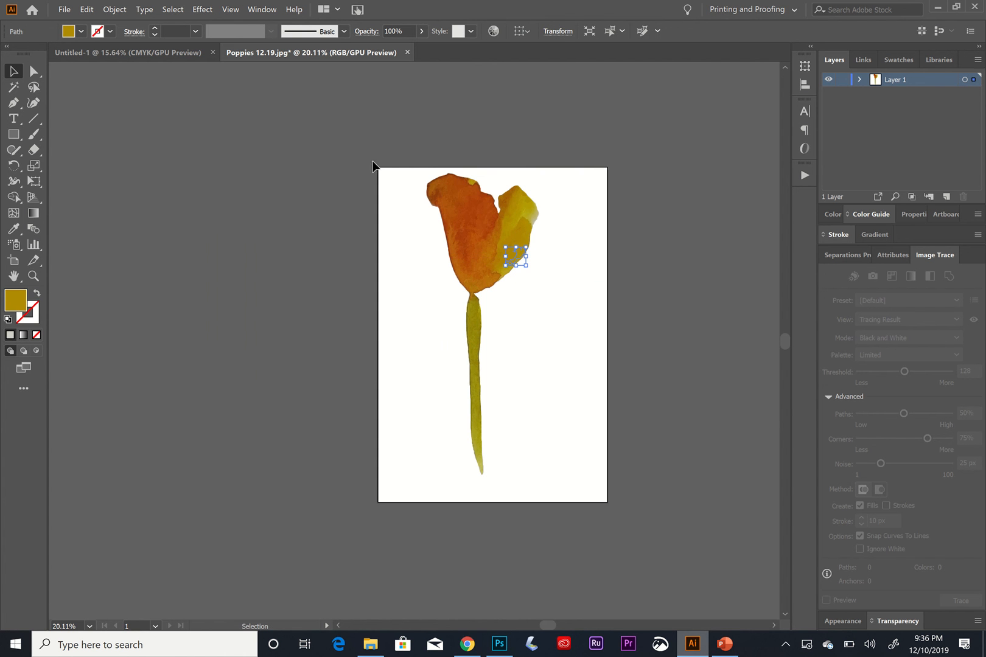
drag(371, 163, 567, 504)
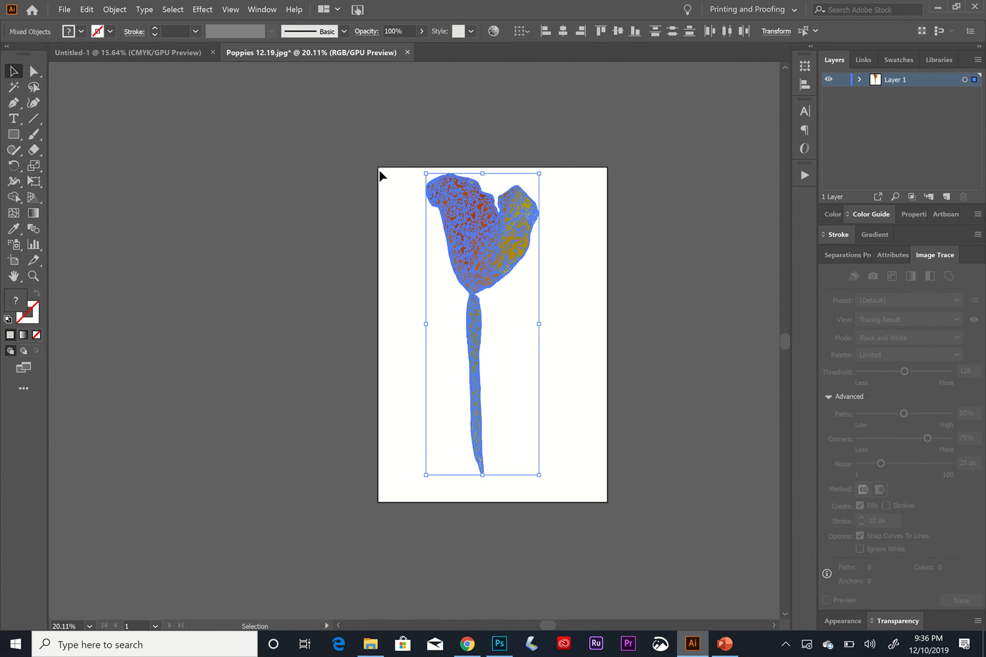
click(115, 9)
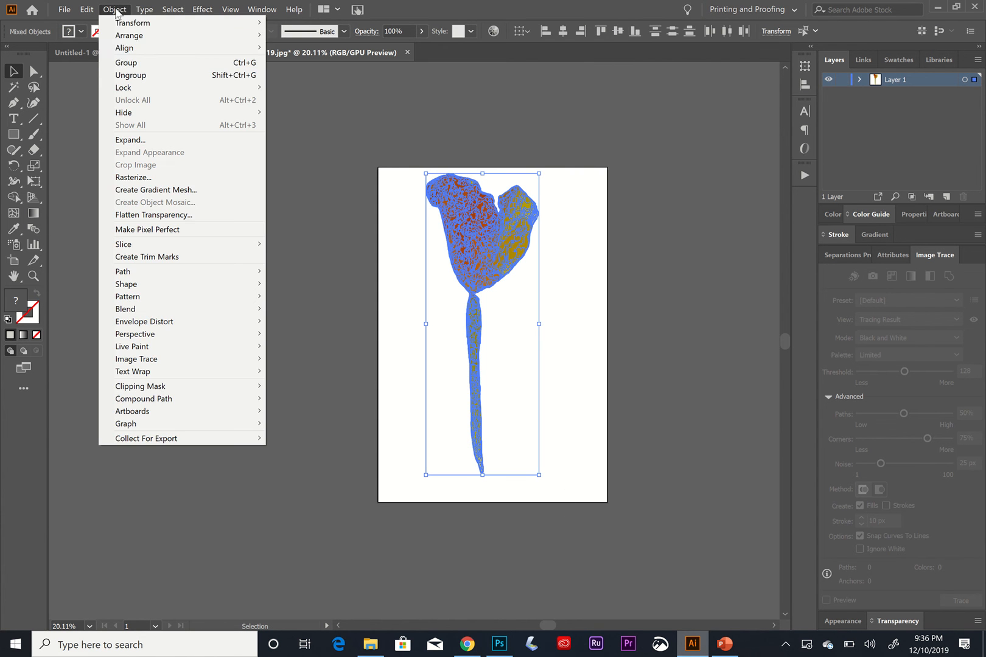
click(120, 60)
Move the poppy group slightly down on the artboard and ungroup it.
click(550, 240)
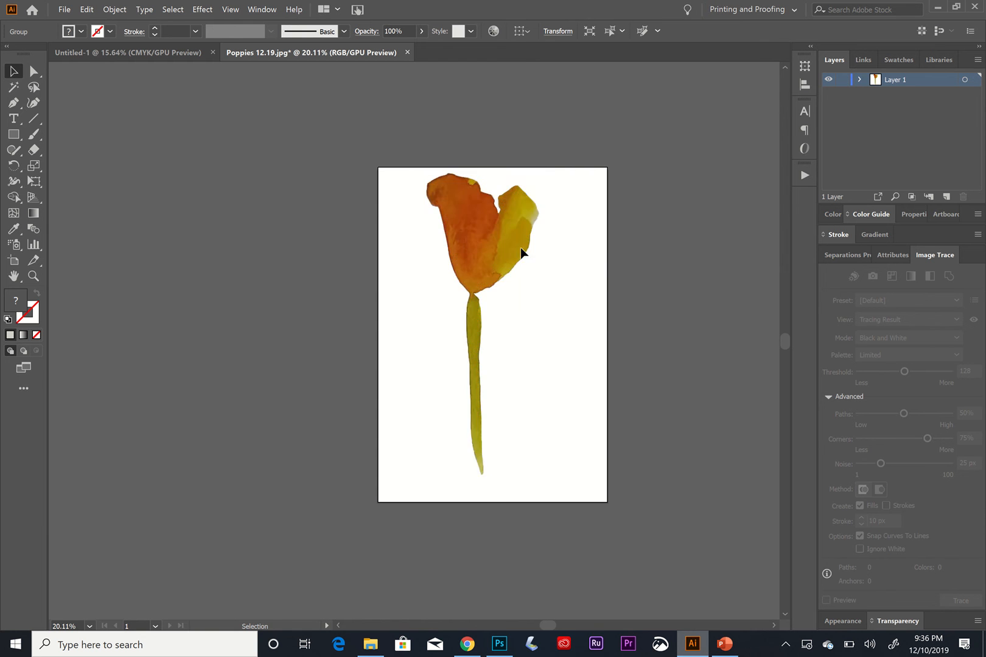
drag(521, 246, 498, 266)
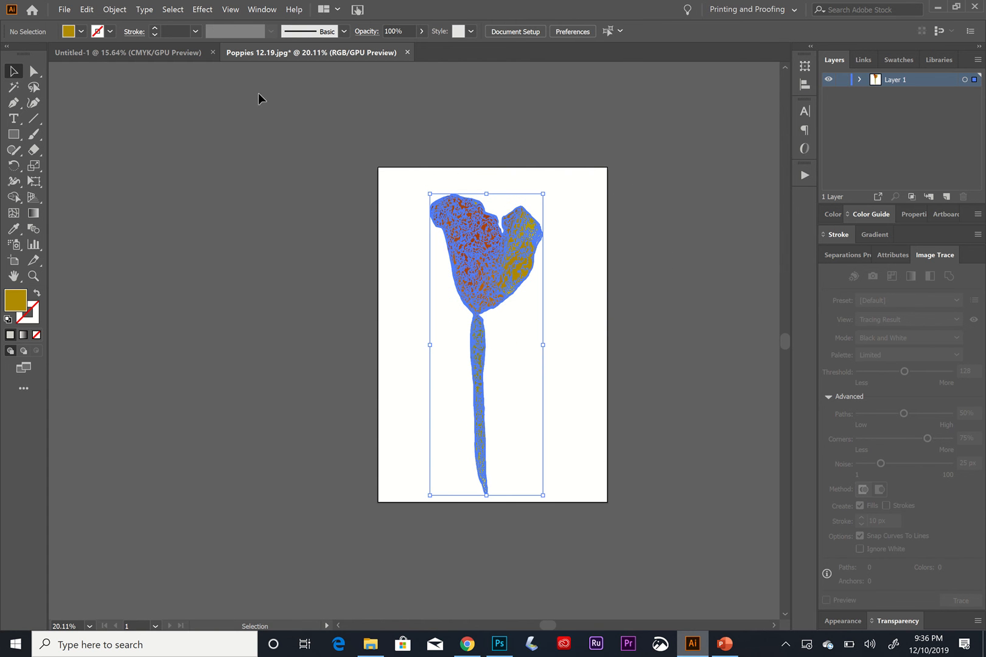
click(109, 9)
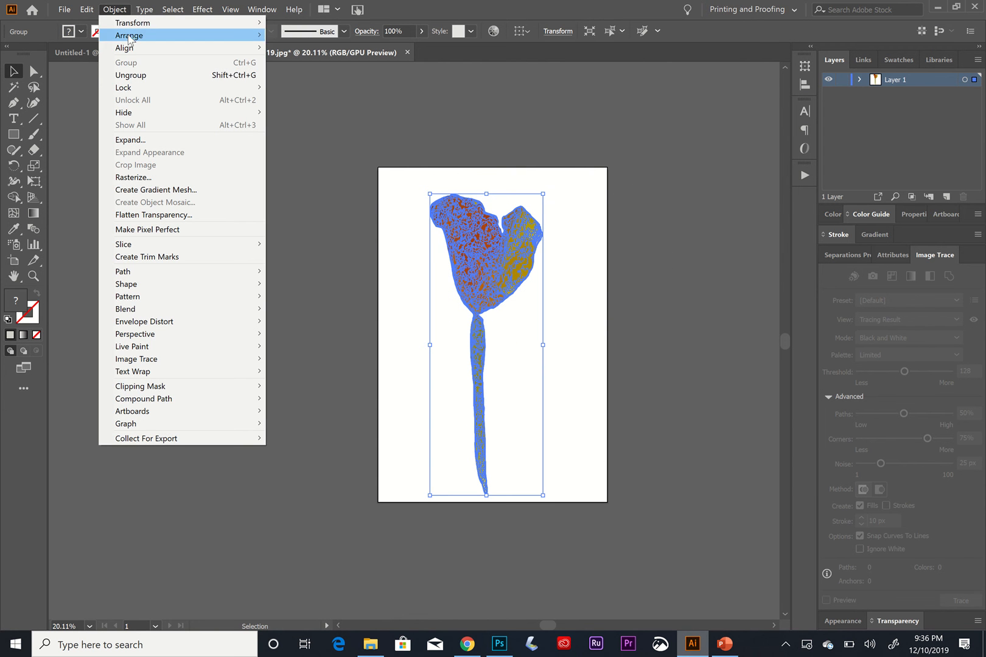
click(134, 76)
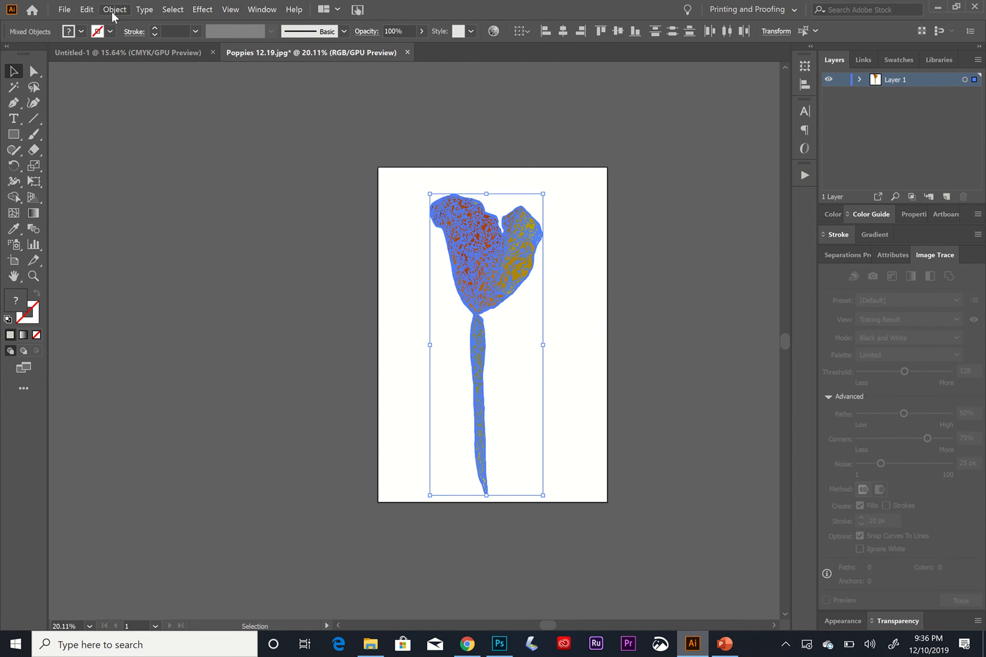
click(113, 10)
click(130, 76)
Select all the poppy paths, regroup them, and nudge the group slightly.
click(405, 218)
mouse_move(403, 179)
mouse_down()
mouse_move(552, 465)
mouse_move(554, 510)
mouse_up()
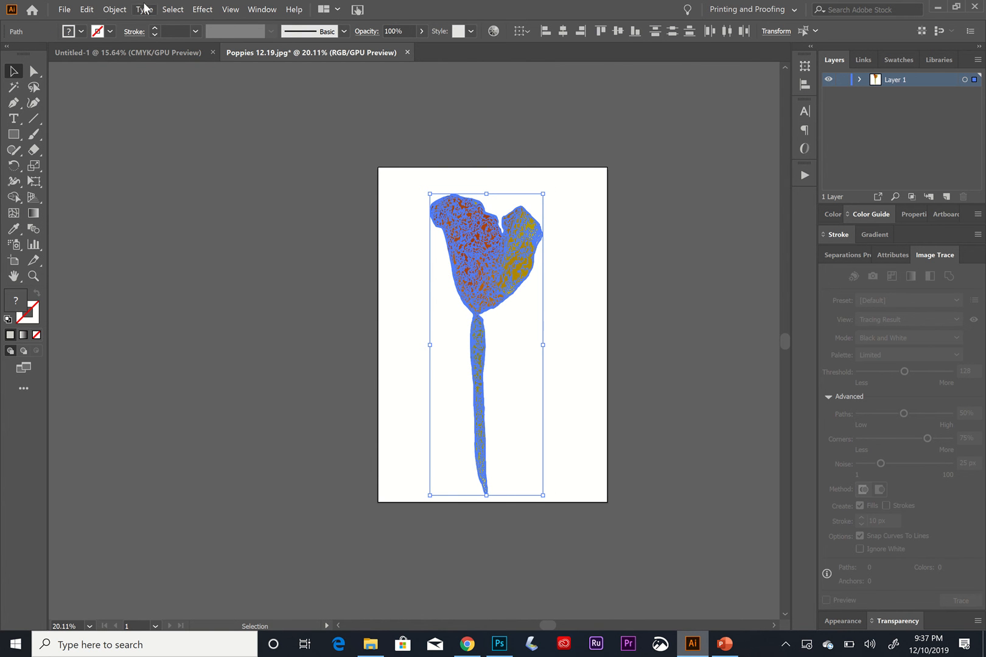
click(115, 9)
click(126, 62)
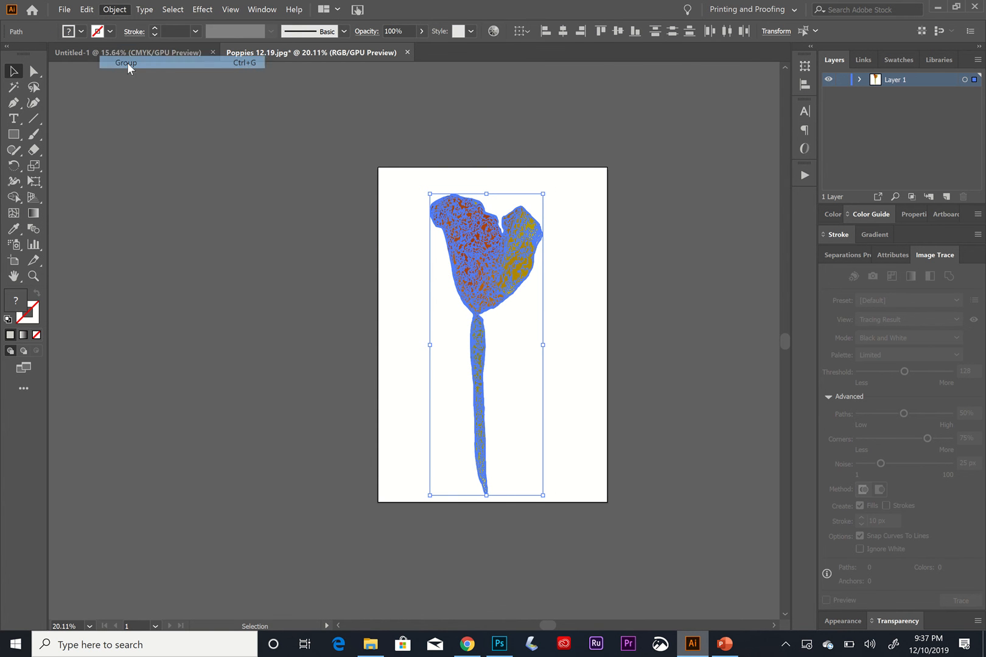
click(551, 267)
mouse_move(528, 272)
mouse_down()
mouse_move(634, 252)
mouse_move(487, 268)
mouse_move(529, 236)
mouse_move(511, 249)
mouse_move(537, 253)
mouse_up()
click(581, 242)
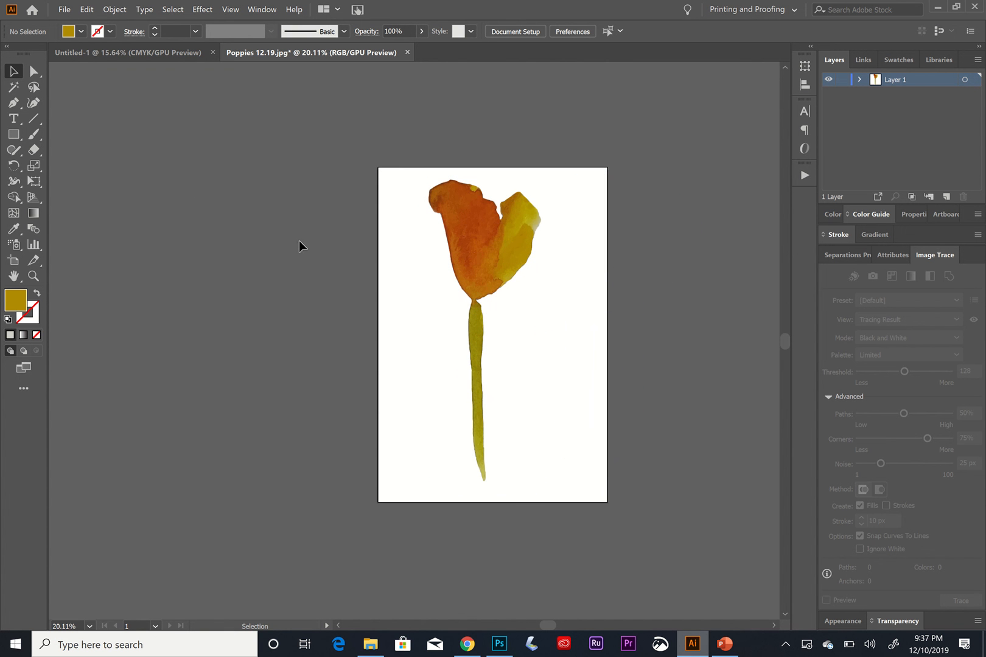
Select the poppy group and apply the Puppet Warp tool to it.
click(20, 186)
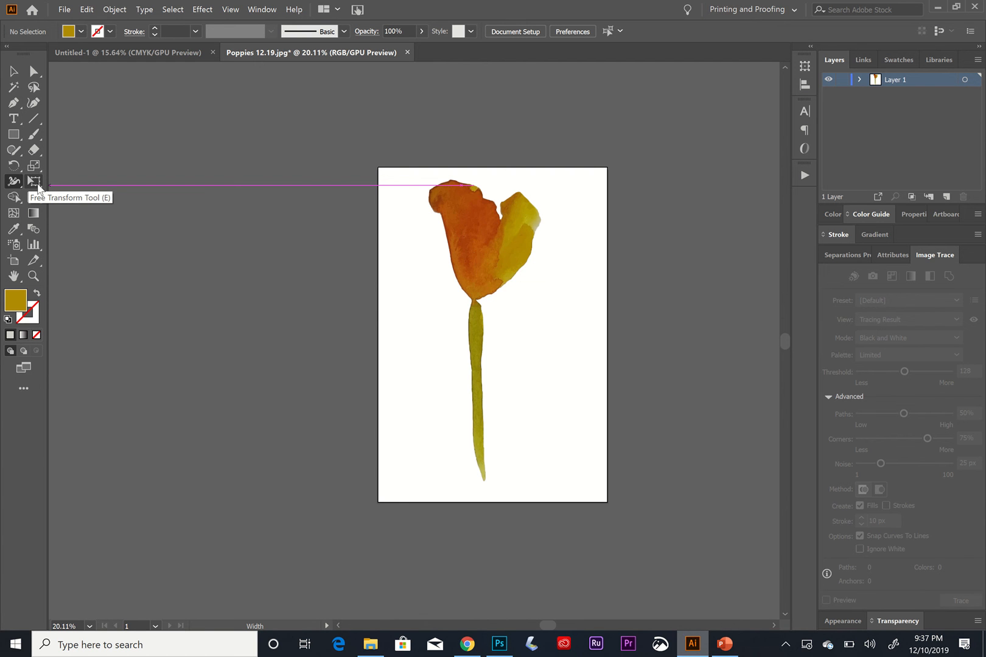
click(37, 183)
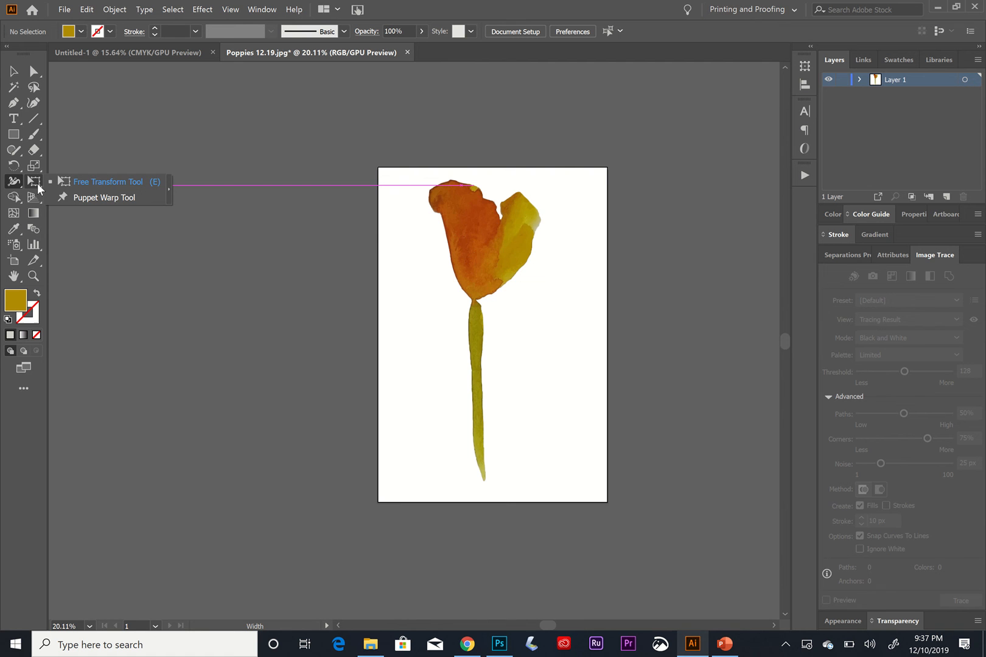
click(73, 197)
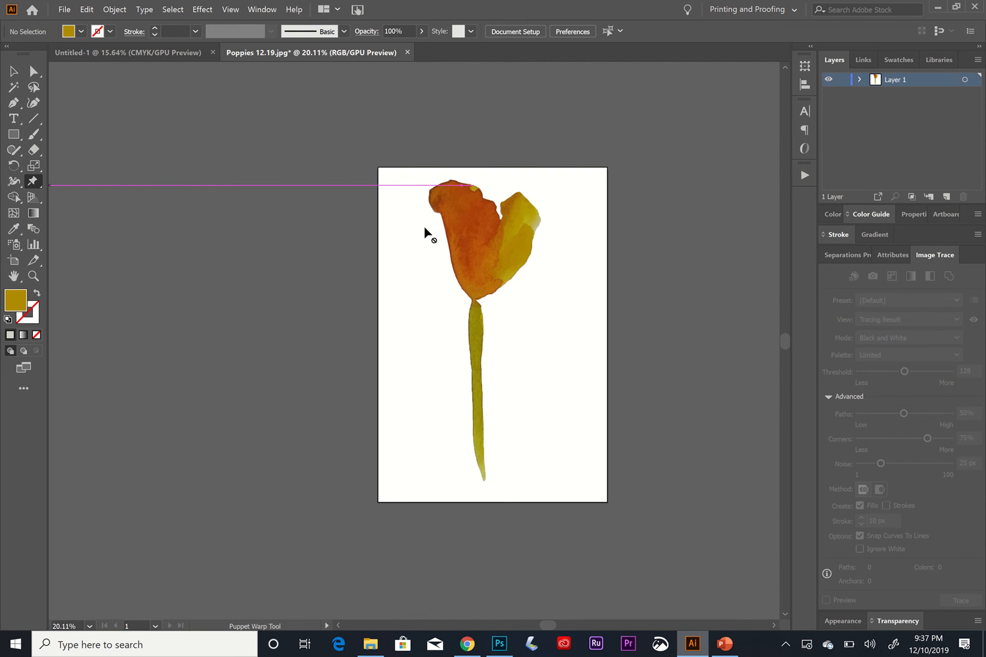
click(12, 76)
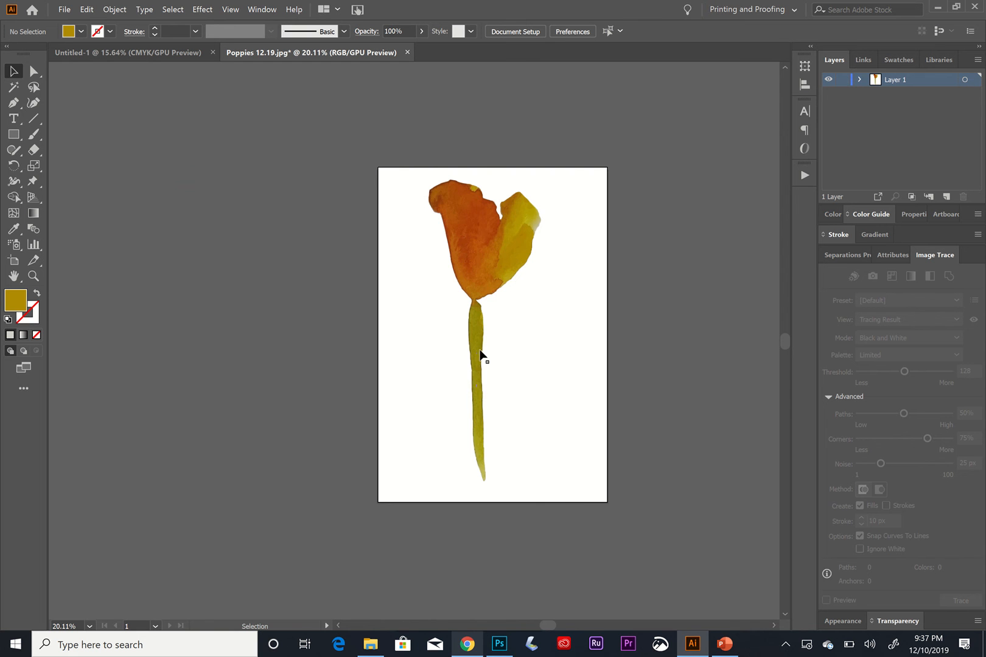
mouse_move(473, 326)
mouse_down()
mouse_move(482, 331)
mouse_move(473, 322)
mouse_up()
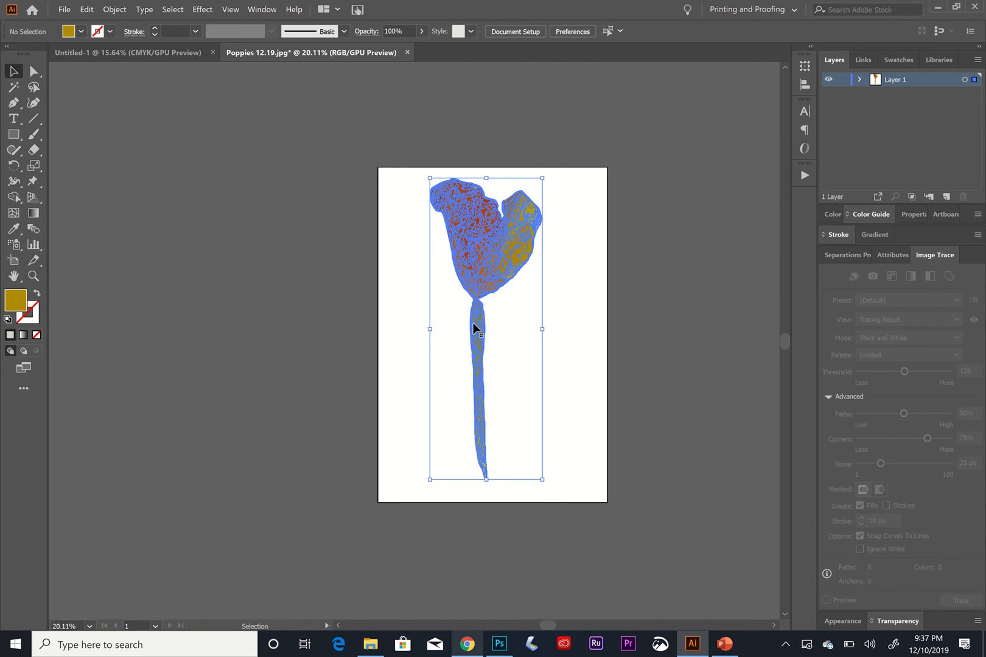
click(34, 182)
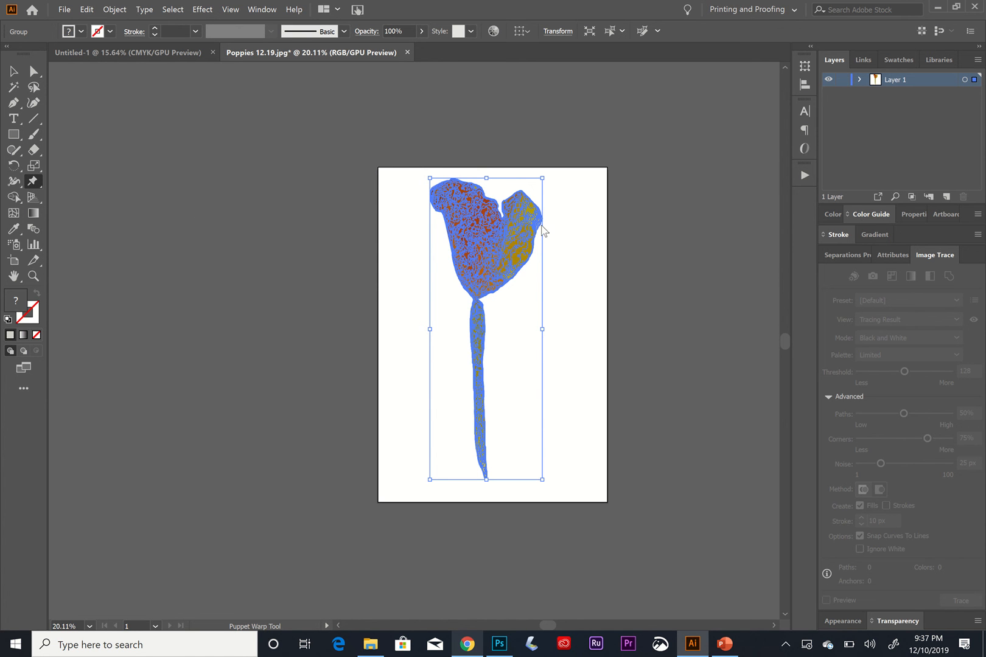
Nudge the poppy group slightly right and reopen Puppet Warp on it.
click(15, 73)
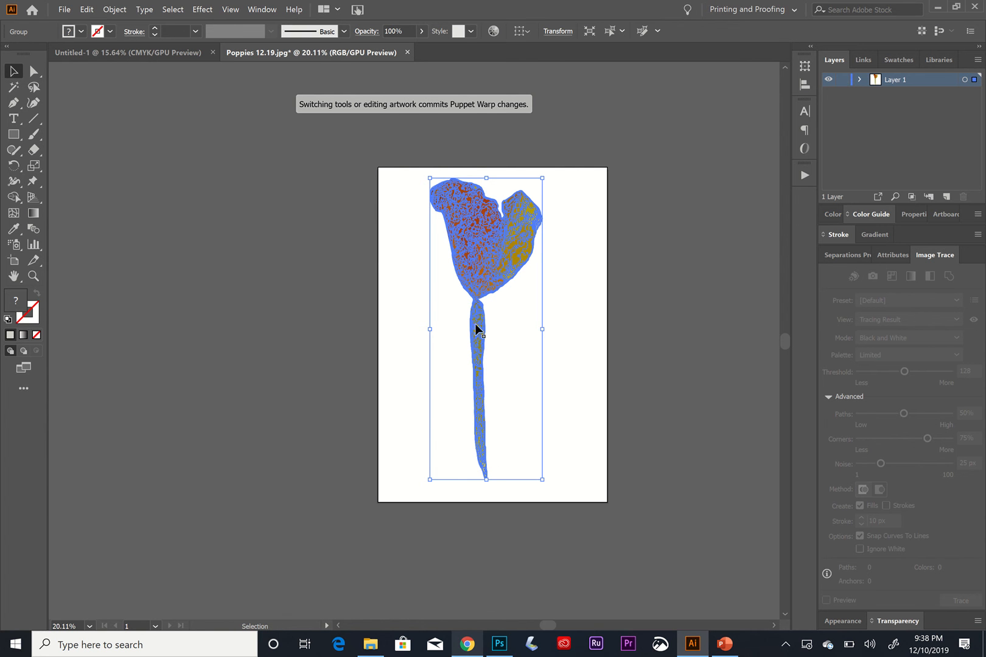
drag(479, 327, 485, 334)
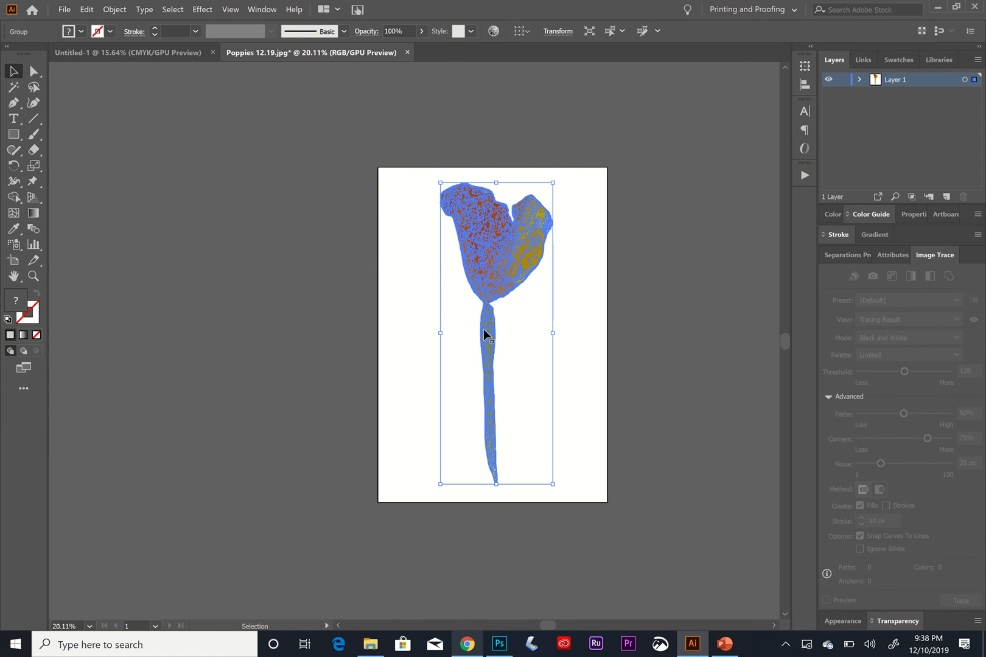
click(33, 182)
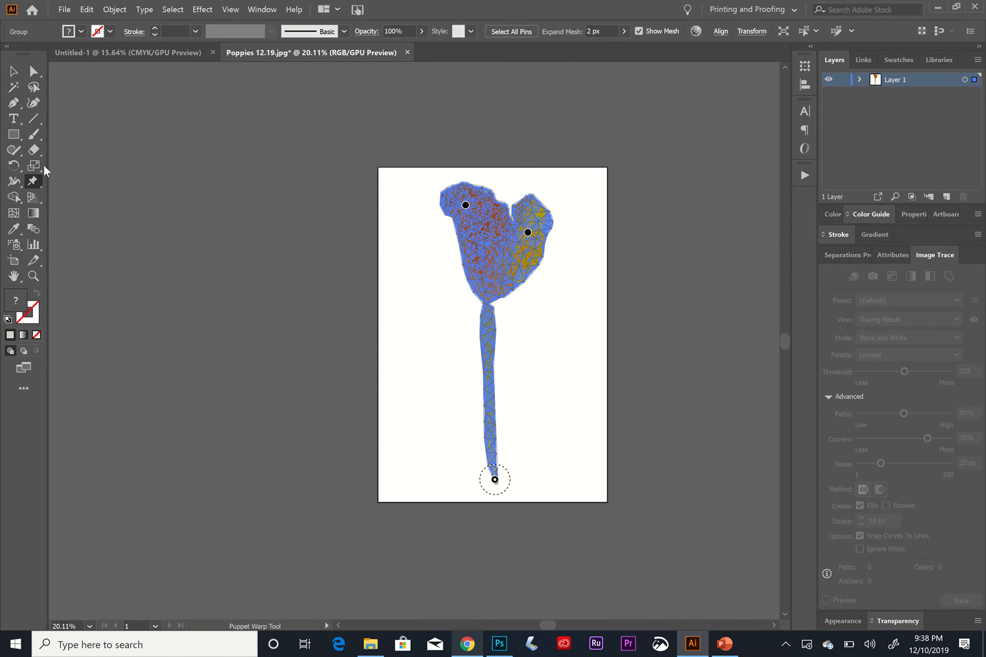
click(12, 73)
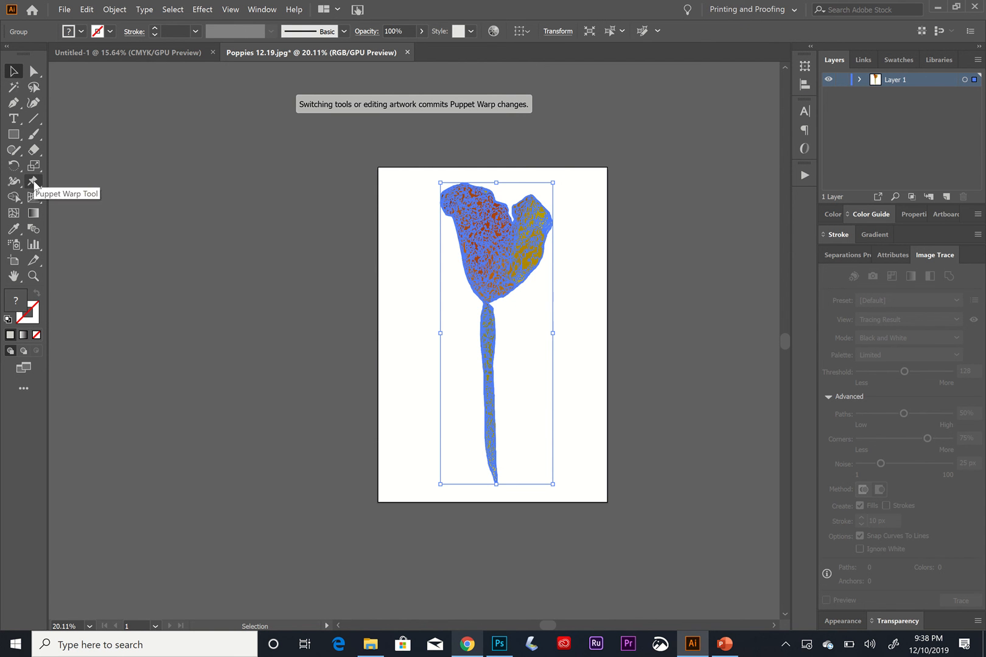
click(33, 182)
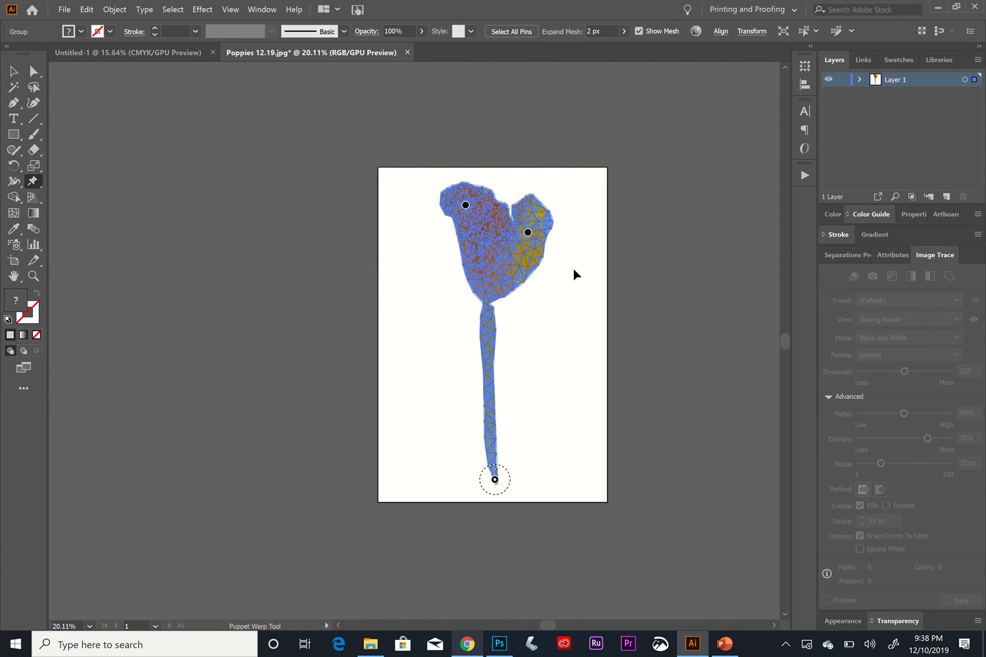
key(Escape)
Add two Puppet Warp pins in the central petal and five pins down the stem.
key(ctrl+equal)
key(ctrl+equal)
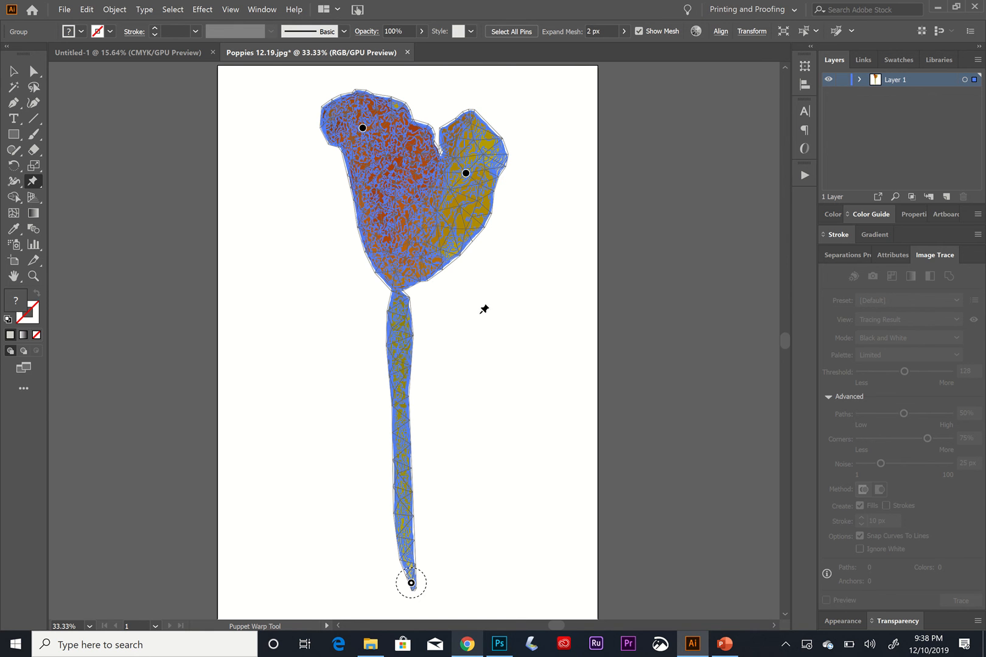
click(401, 224)
click(400, 179)
click(399, 326)
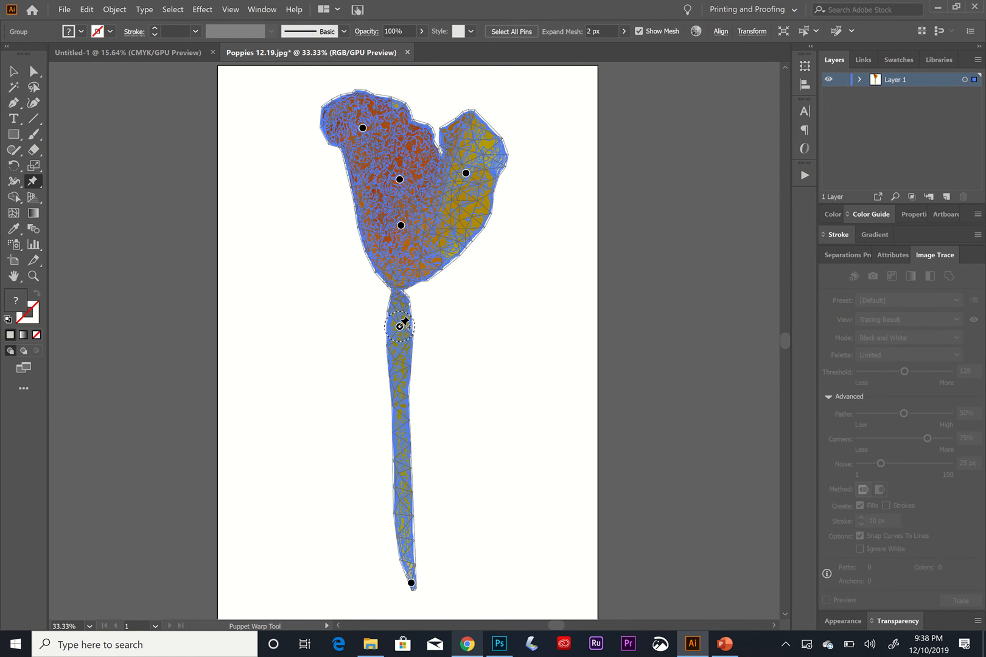
click(398, 369)
click(401, 414)
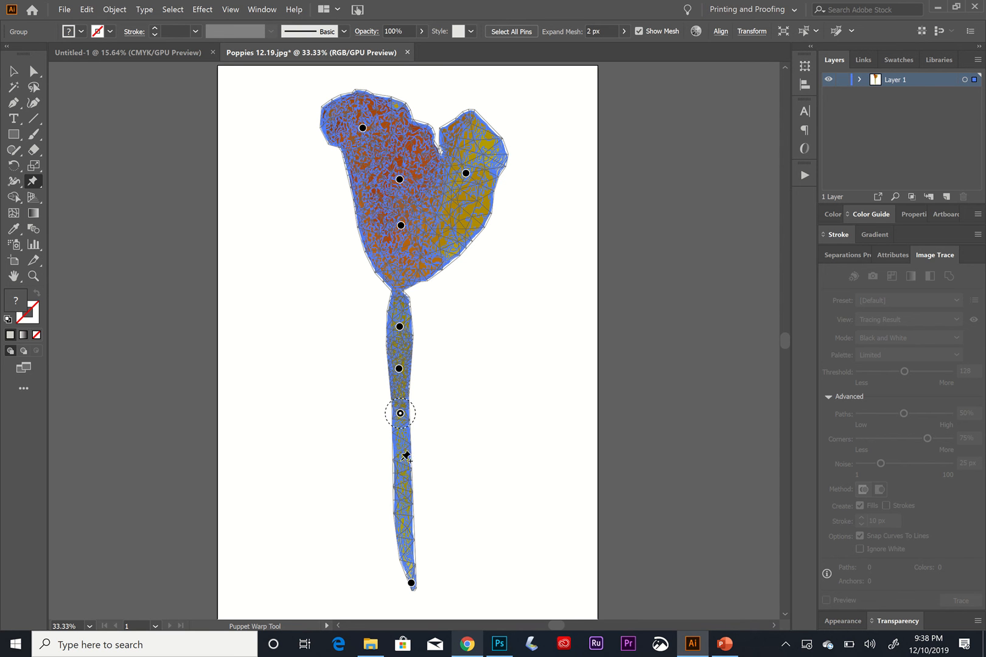
click(401, 460)
click(403, 500)
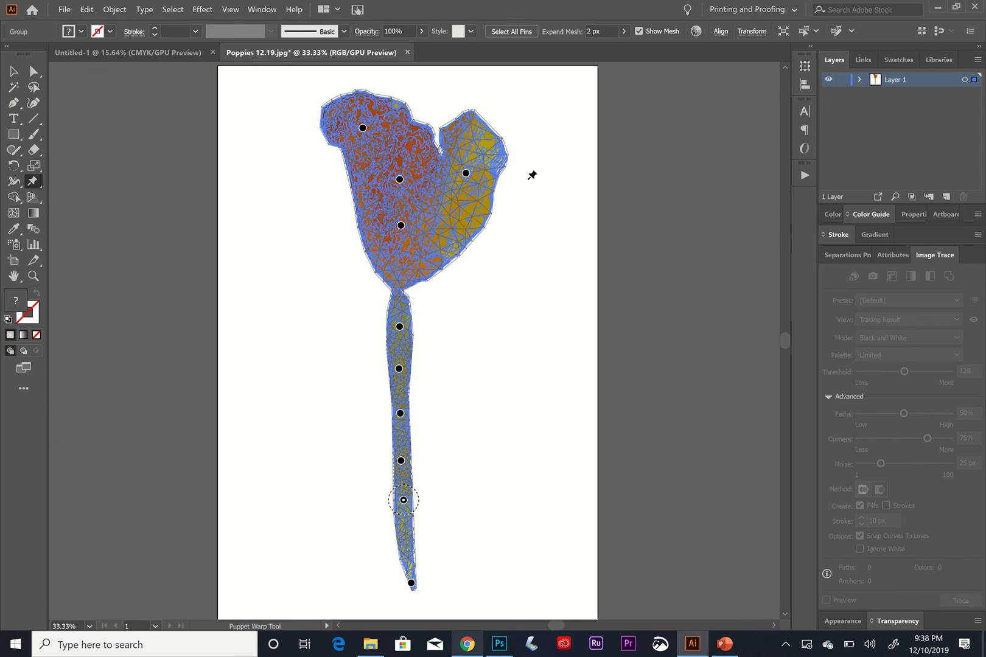
Add four Puppet Warp pins across the right petal of the poppy.
click(466, 174)
click(466, 126)
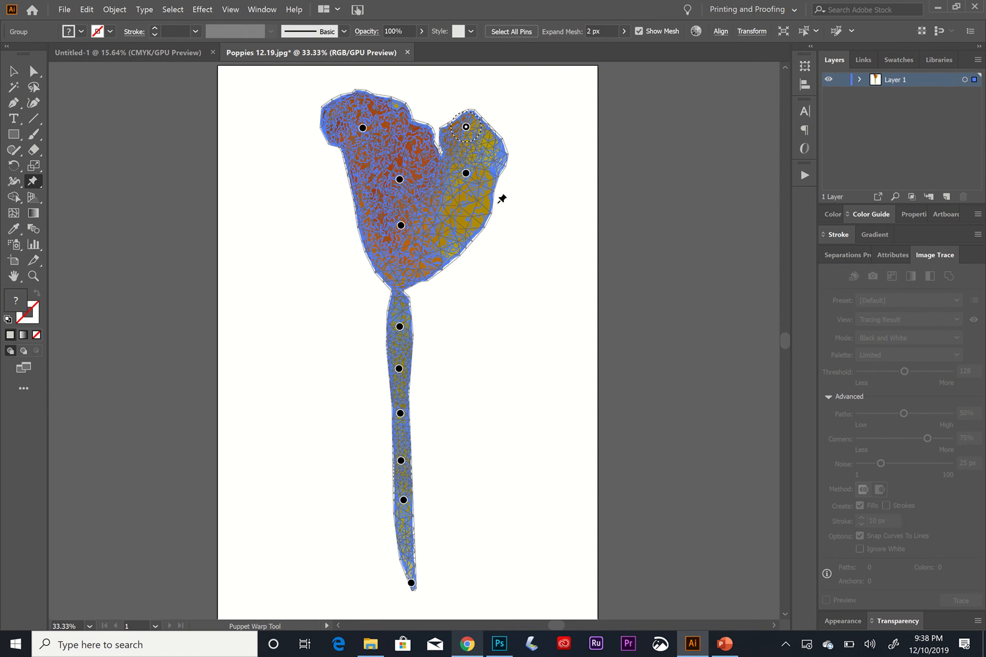
click(481, 214)
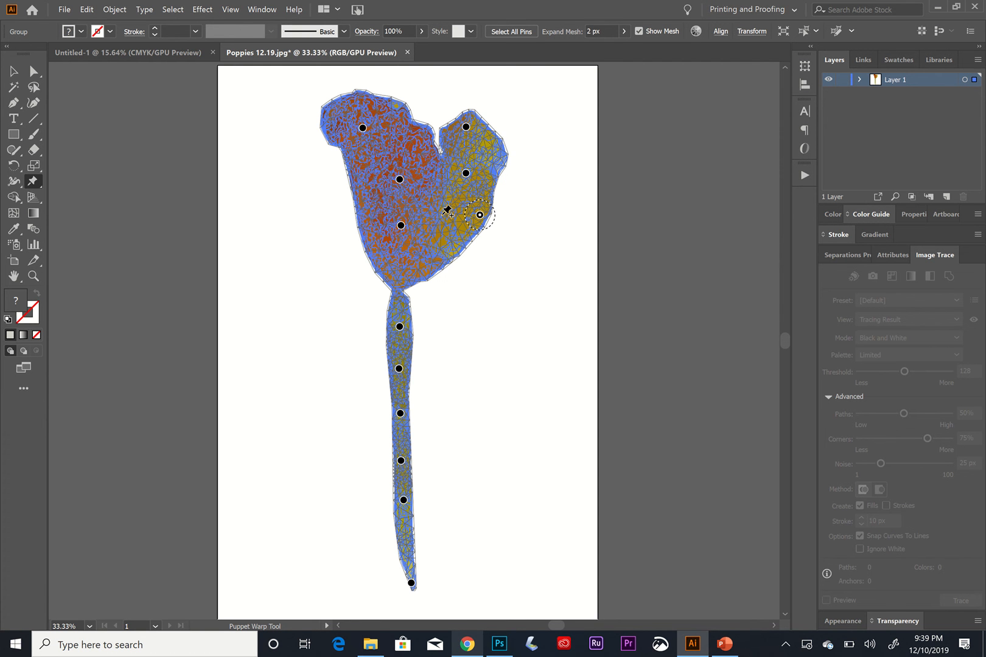
click(442, 215)
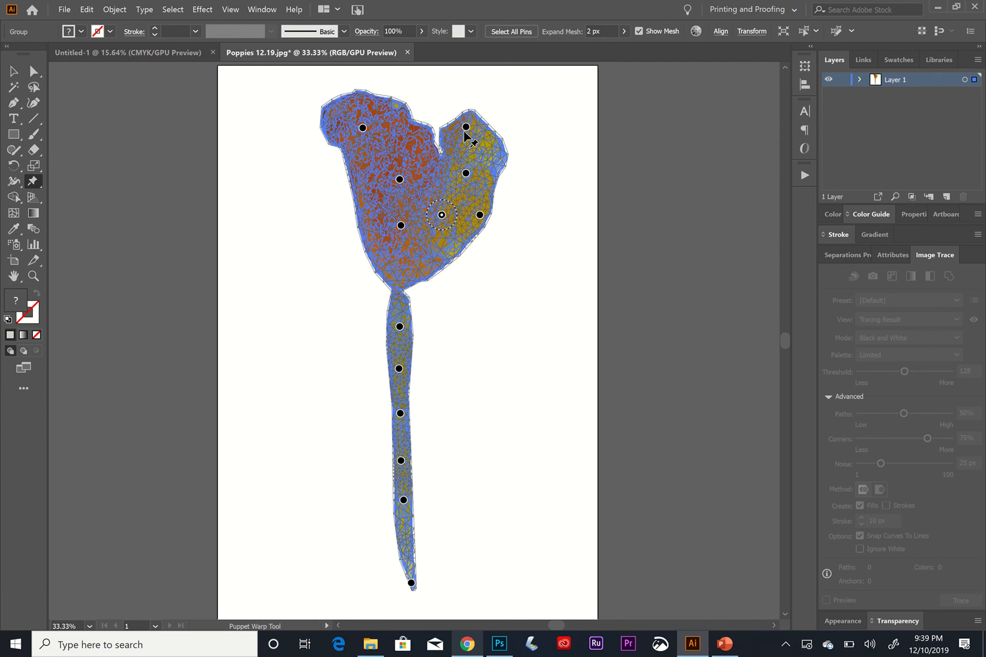
Drag the right petal's pins outward and the left petal's top pin up-left to enlarge the flower head.
click(466, 127)
drag(467, 126, 498, 118)
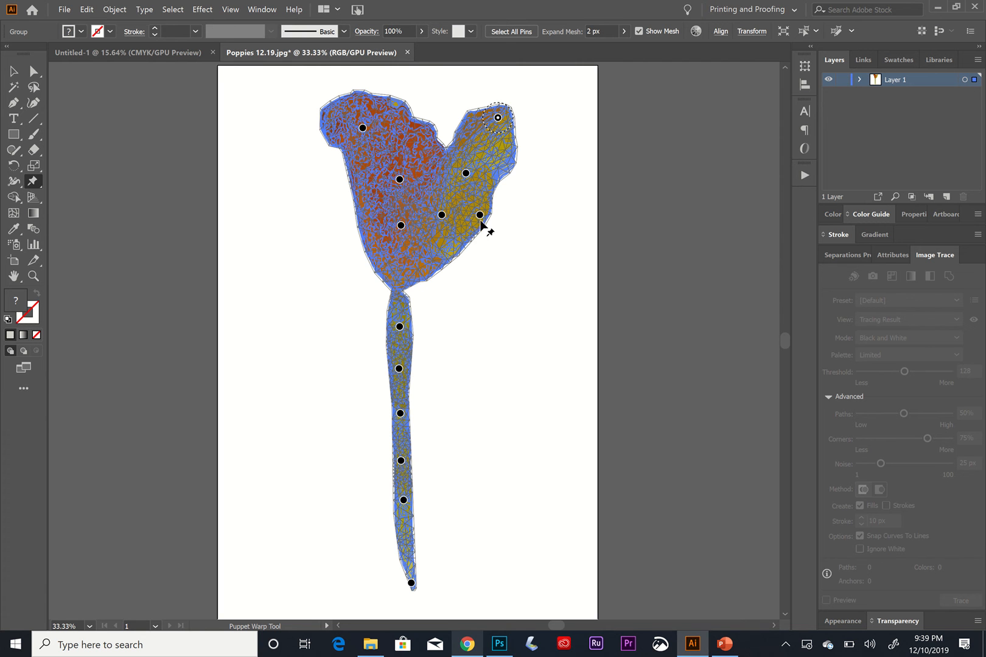
drag(480, 216, 499, 228)
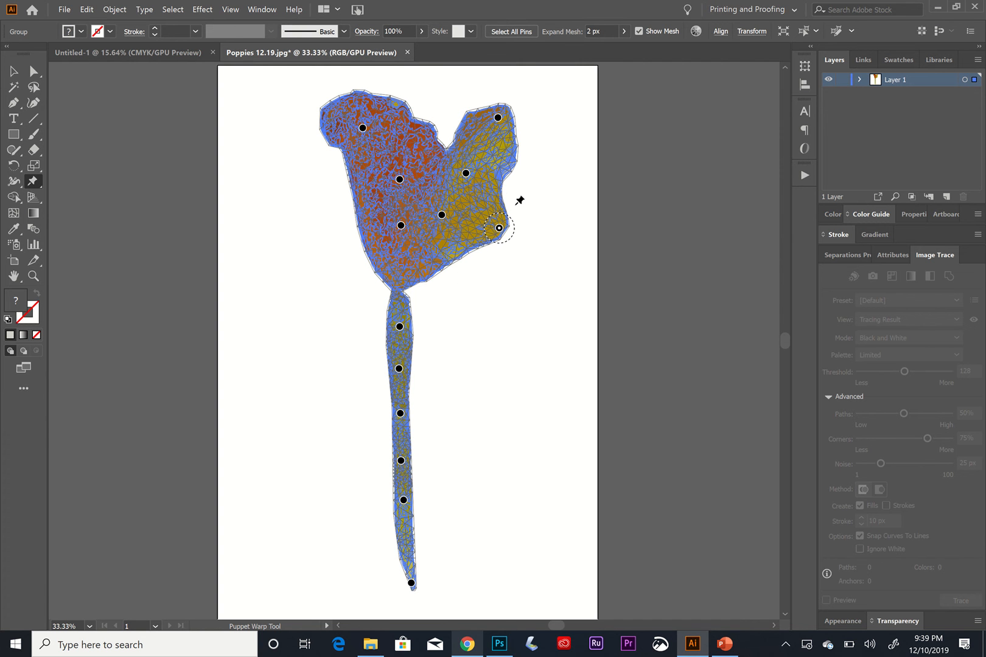
drag(467, 176, 499, 177)
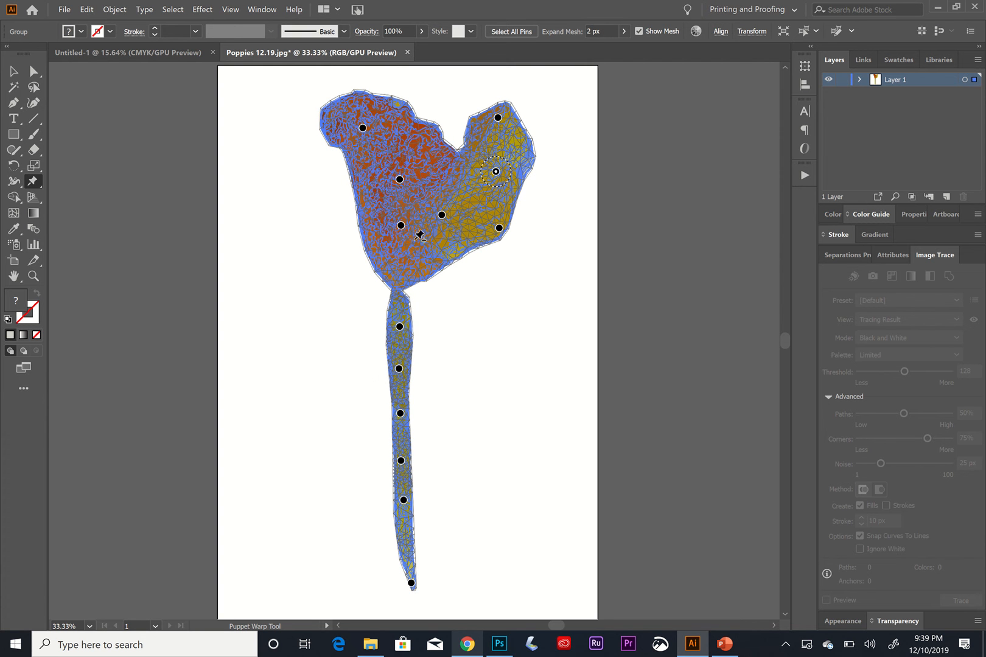
drag(364, 129, 326, 120)
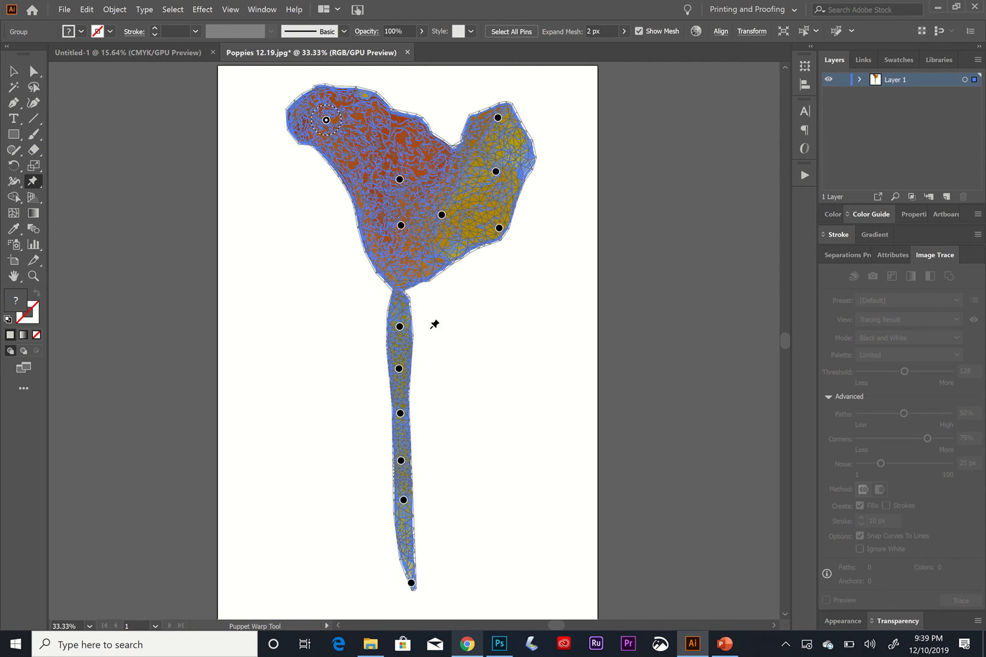
Swing the stem's bottom tip to the left and add a pin above it to curve the lower stem.
click(411, 583)
drag(368, 587, 358, 580)
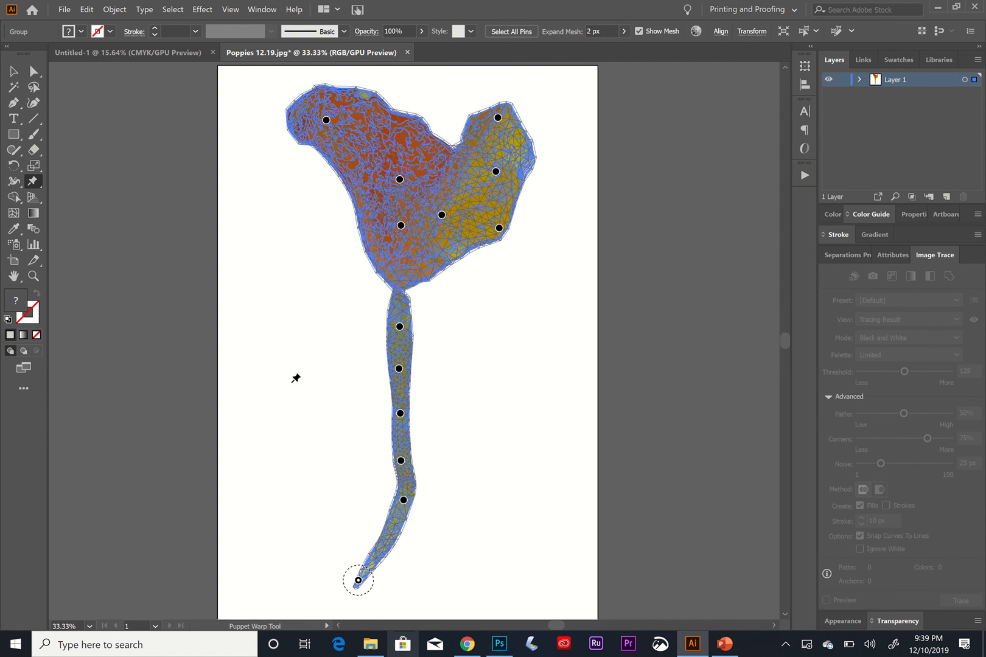
click(387, 541)
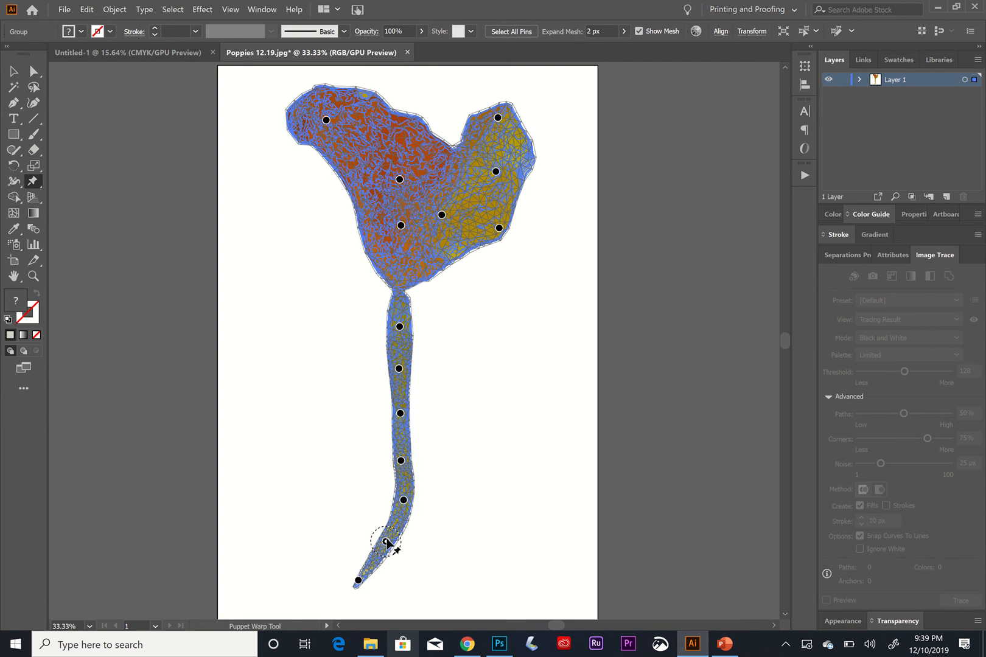
drag(386, 541, 396, 554)
Drag the middle stem pins left and the top stem pin slightly right to bend the stem into waves.
click(400, 461)
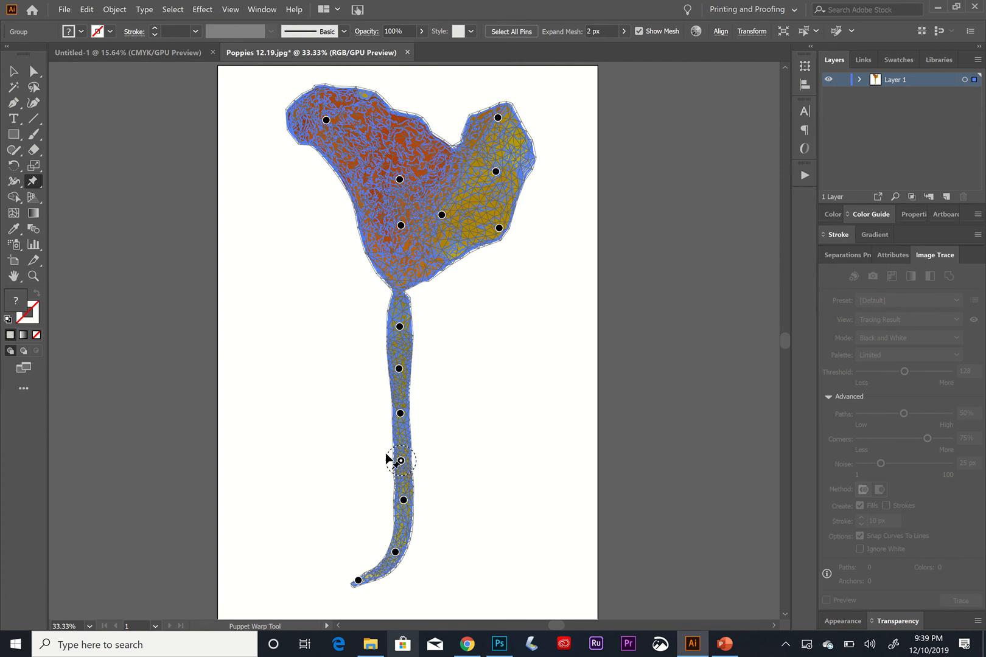
drag(401, 461, 385, 454)
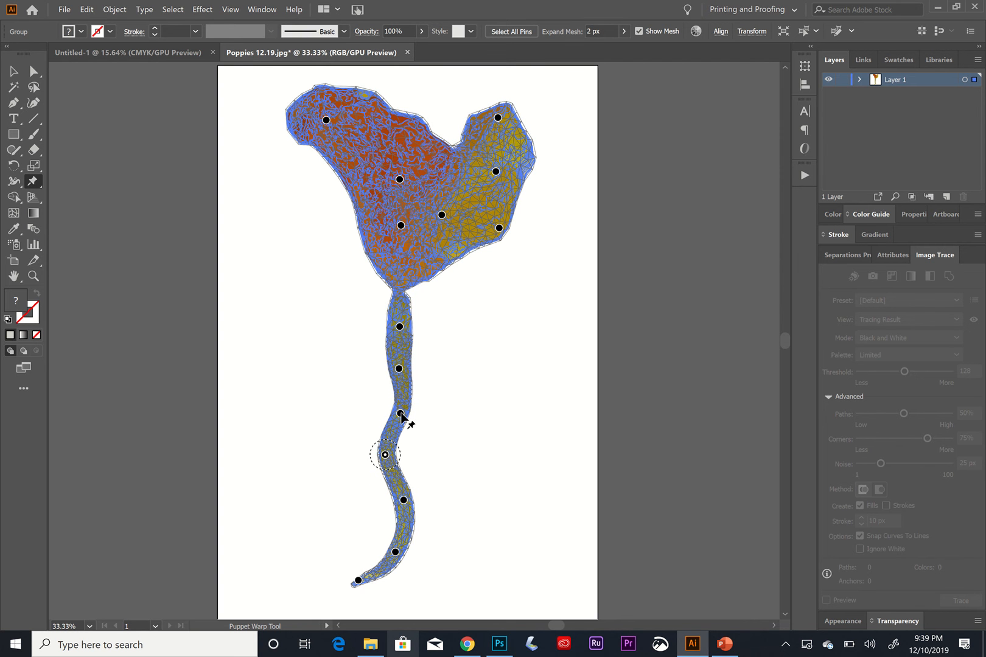
drag(402, 415, 378, 400)
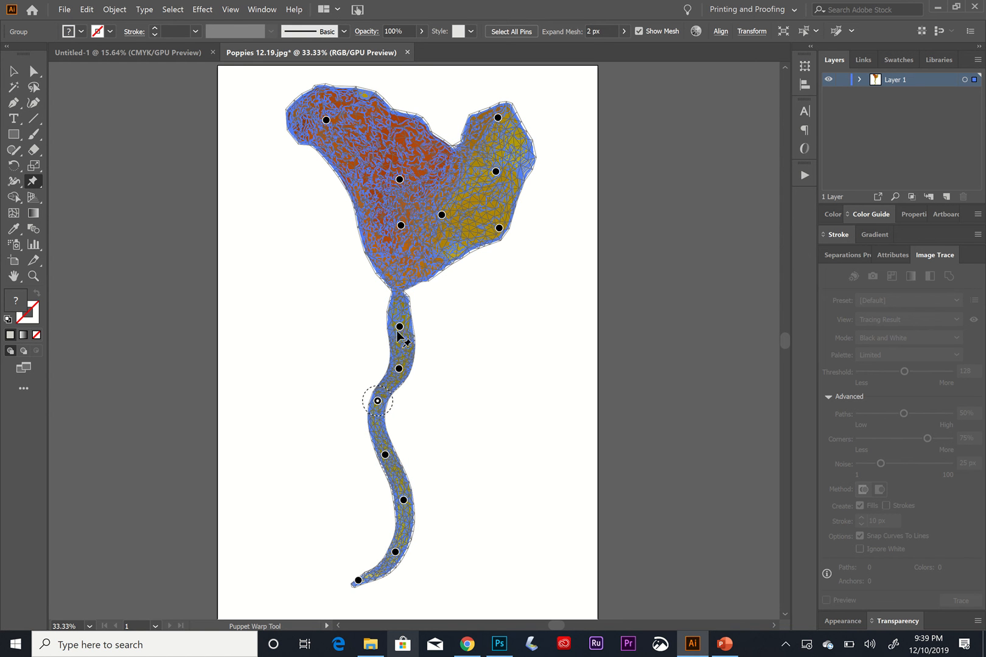
drag(400, 327, 407, 332)
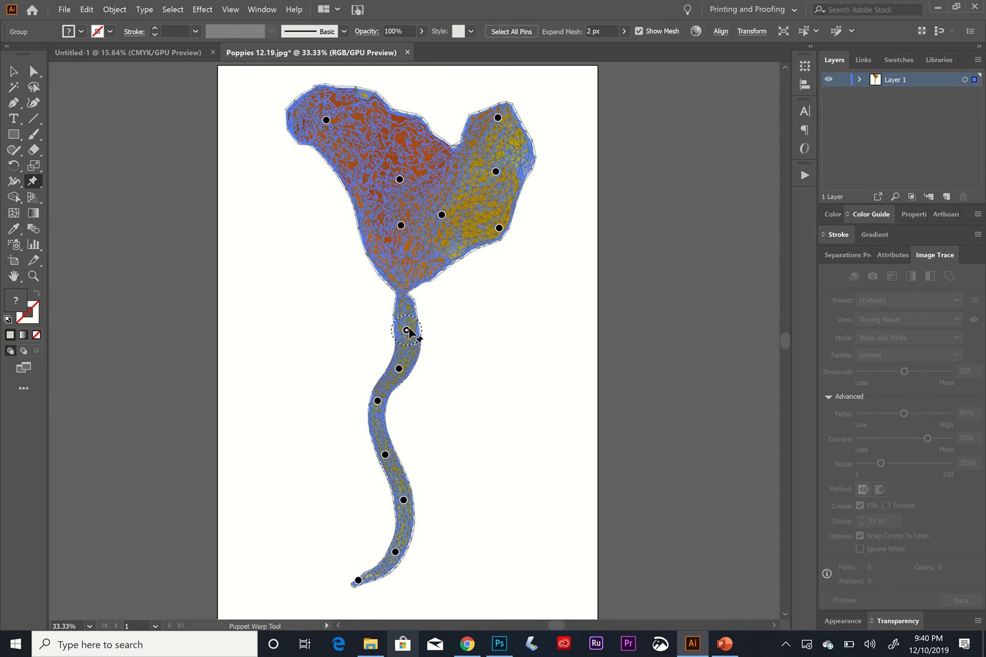
Pin the base of the flower head at two points and drag three stem pins left to deepen the stem's curves.
click(390, 263)
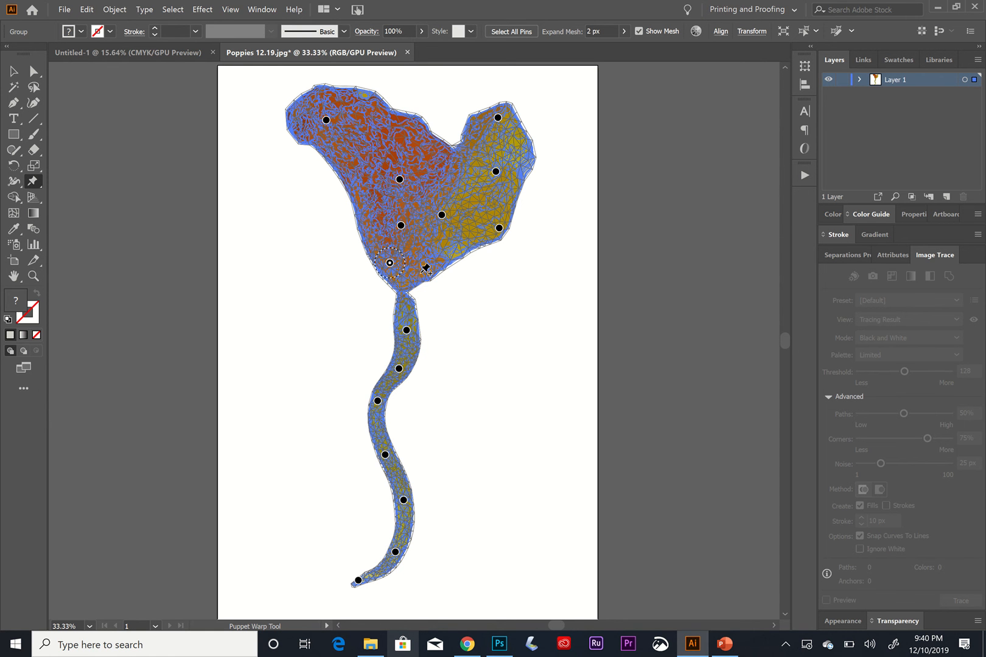
click(421, 273)
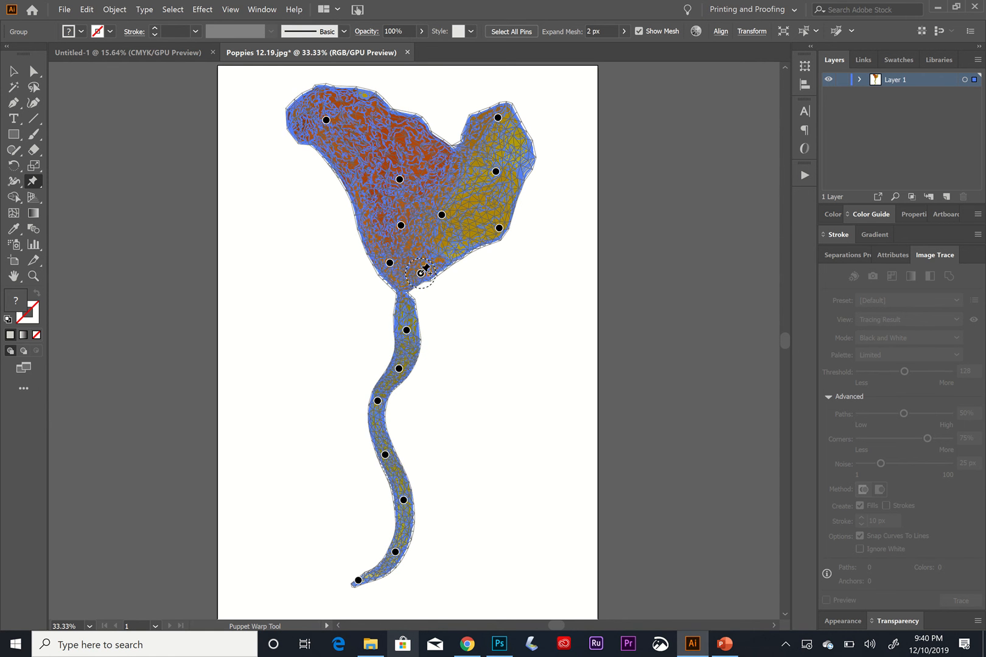
click(406, 331)
drag(406, 331, 375, 323)
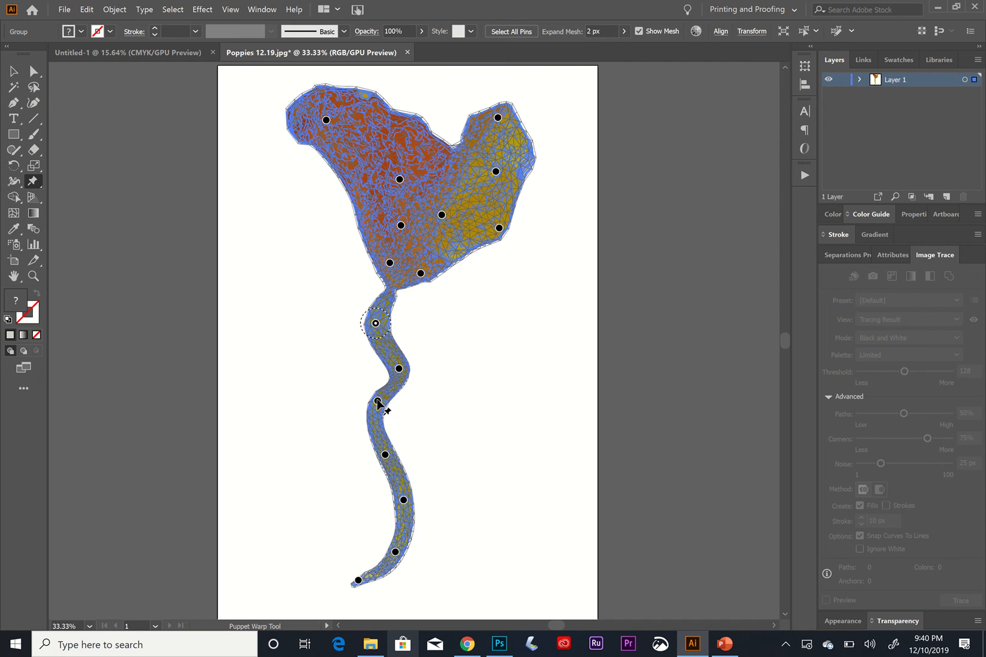
mouse_move(377, 400)
mouse_down()
mouse_move(375, 417)
mouse_move(372, 409)
mouse_up()
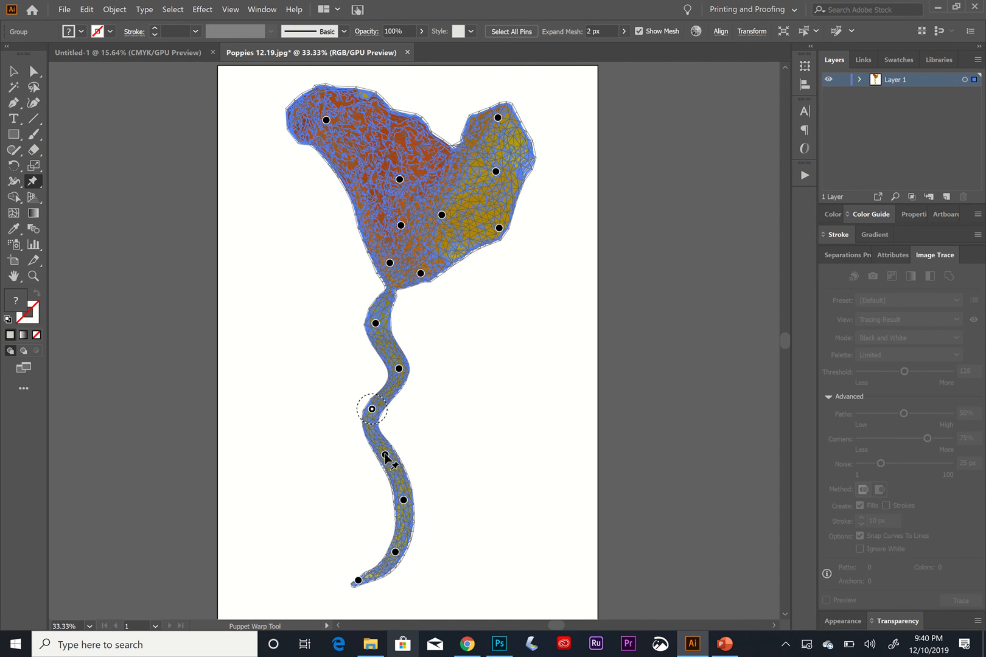
click(385, 454)
mouse_move(385, 454)
mouse_down()
mouse_move(432, 424)
mouse_move(373, 462)
mouse_up()
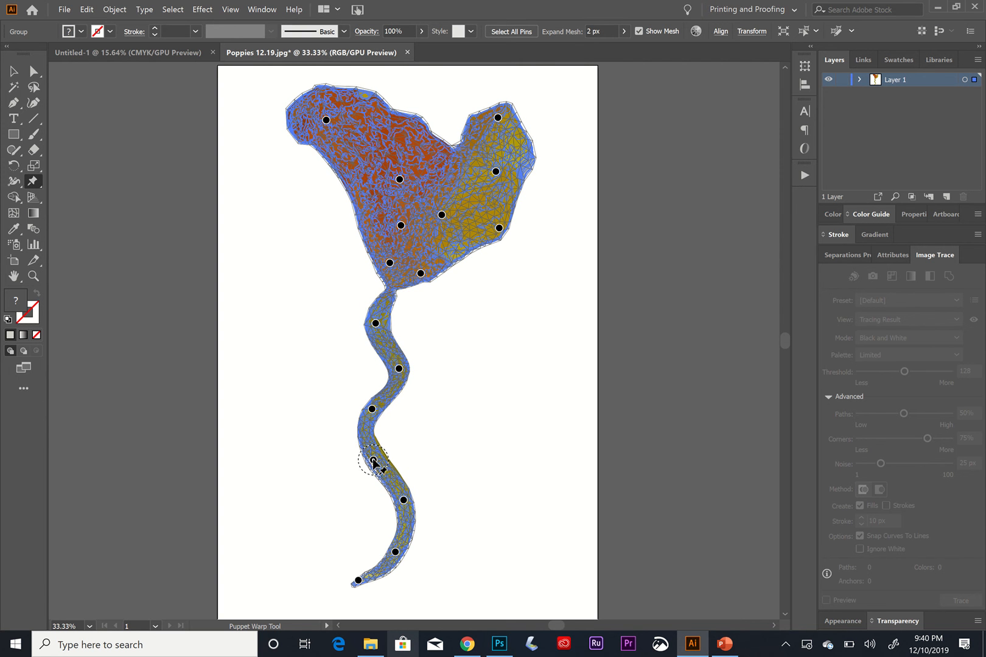
click(87, 9)
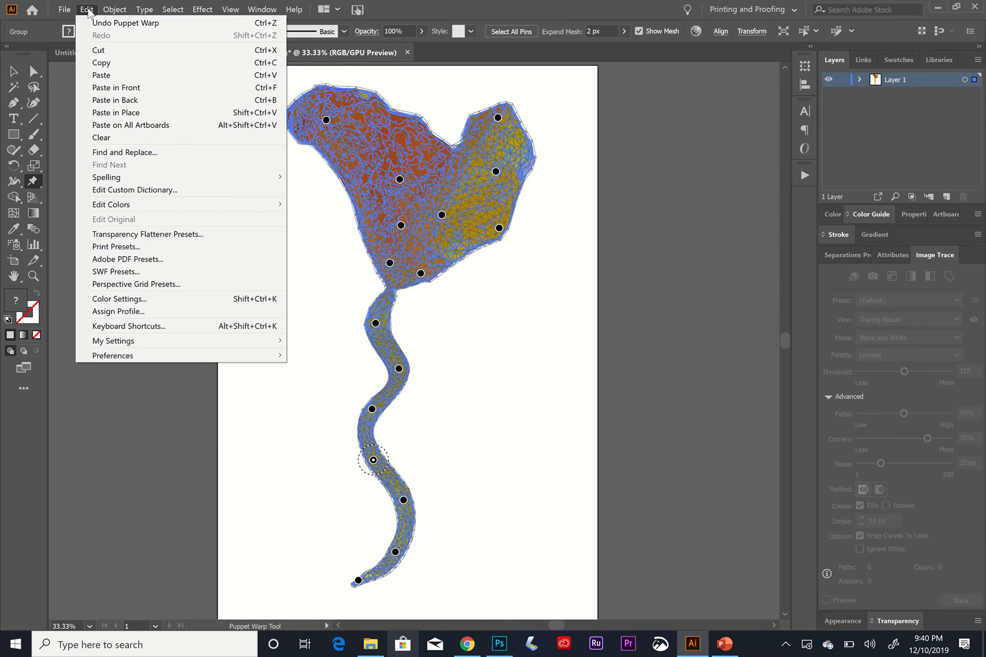
click(114, 9)
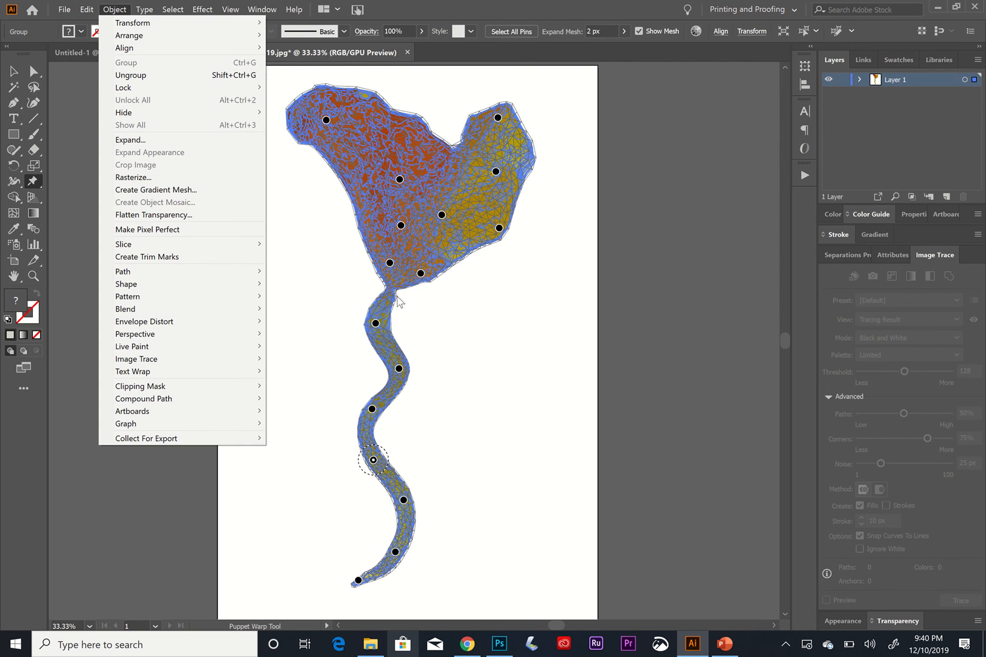
click(449, 418)
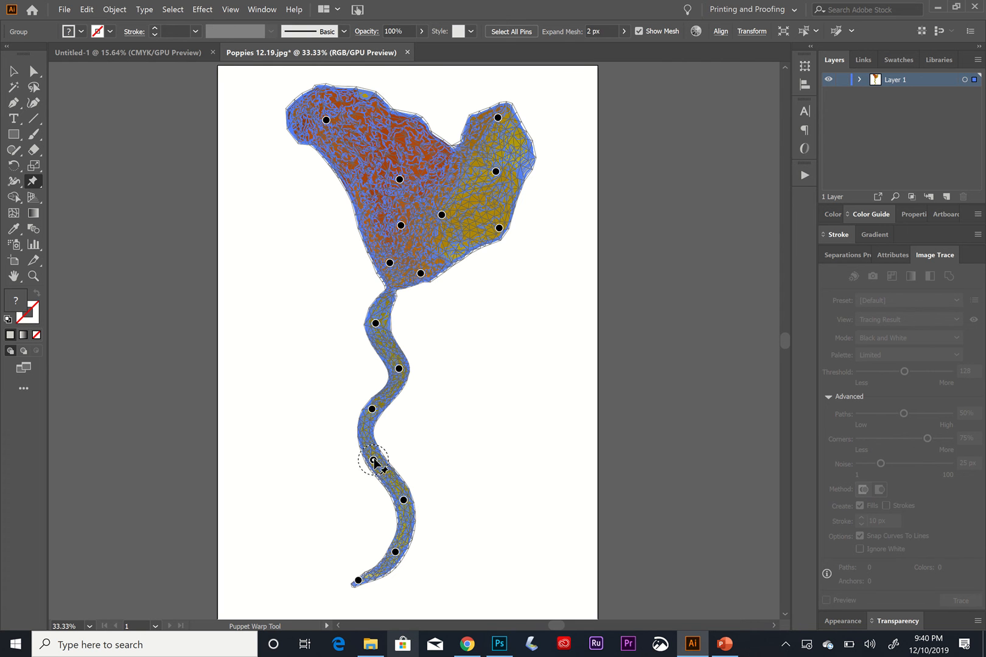
key(Return)
Drag the lower-middle stem pin slightly further left.
click(374, 459)
mouse_move(373, 460)
mouse_down()
mouse_move(399, 456)
mouse_move(414, 436)
mouse_move(355, 465)
mouse_up()
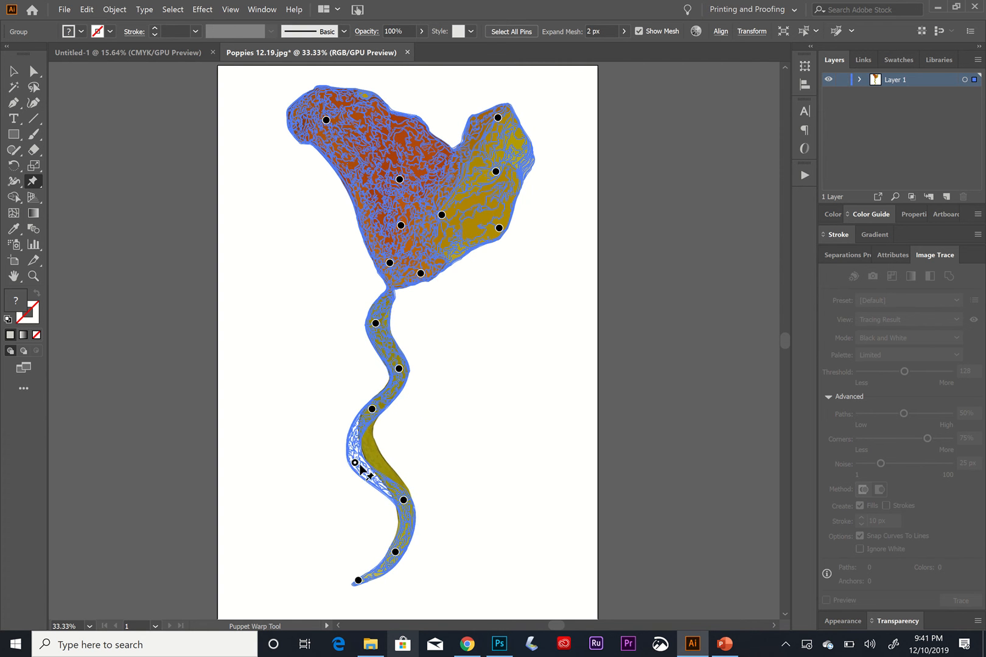
key(super)
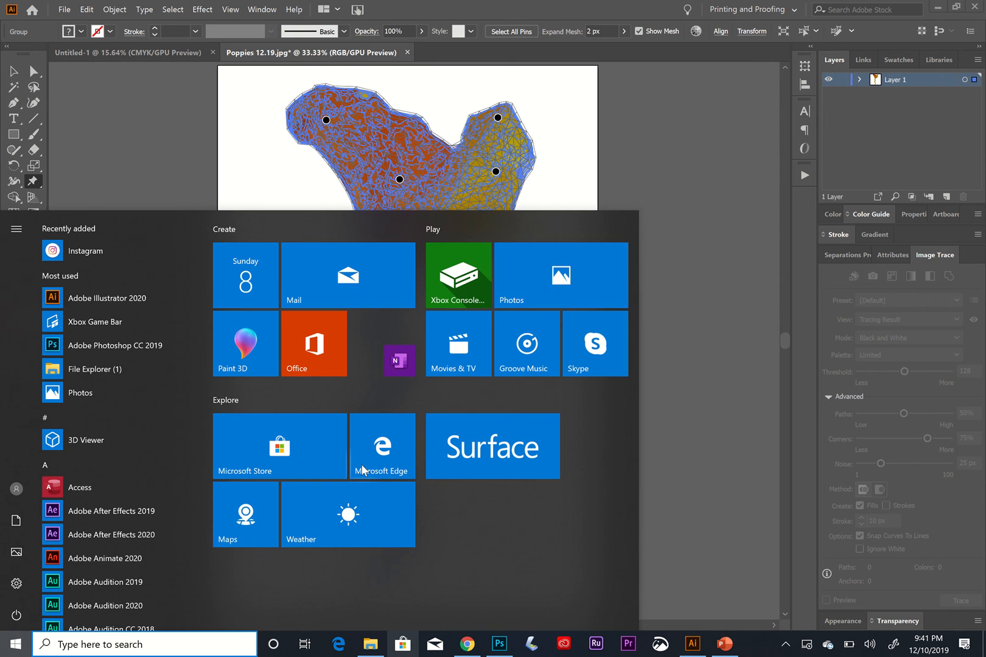
click(688, 182)
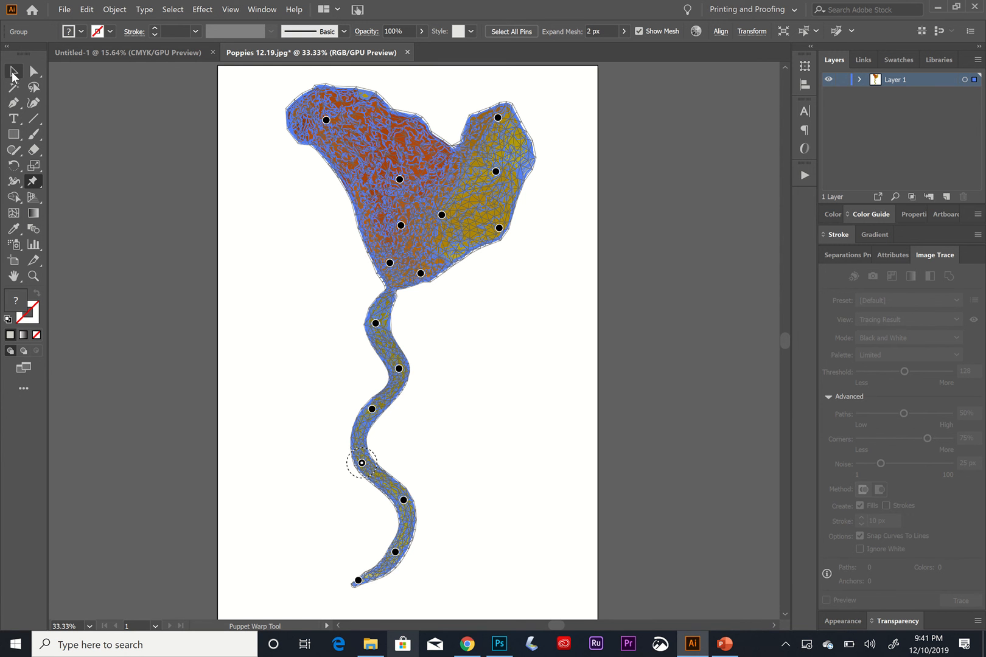
Widen the right petal by dragging its middle pin further right, and finish by deselecting the warped poppy.
click(13, 73)
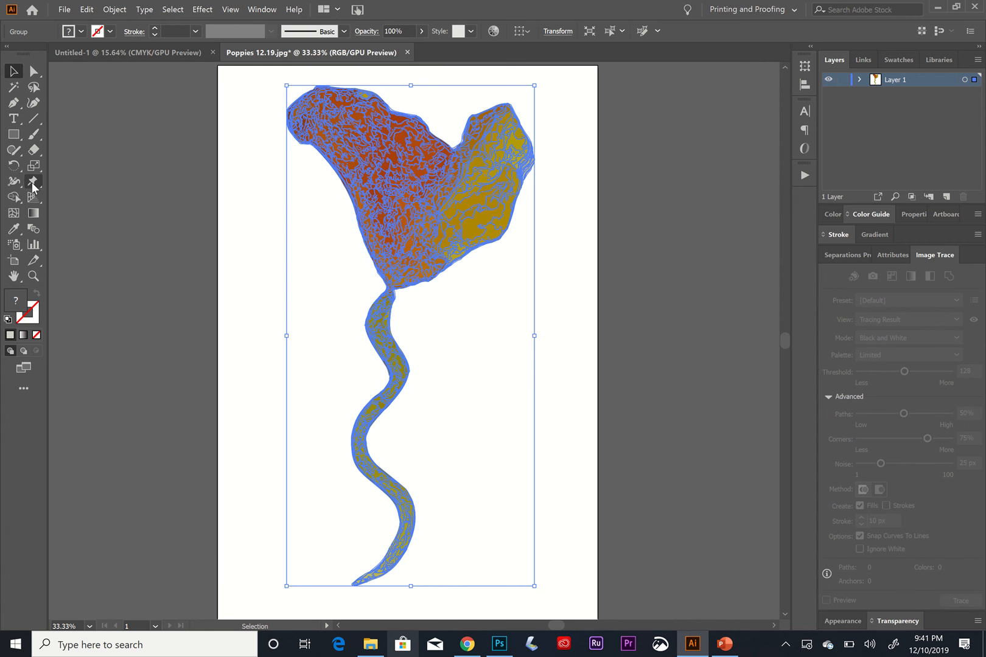
click(33, 183)
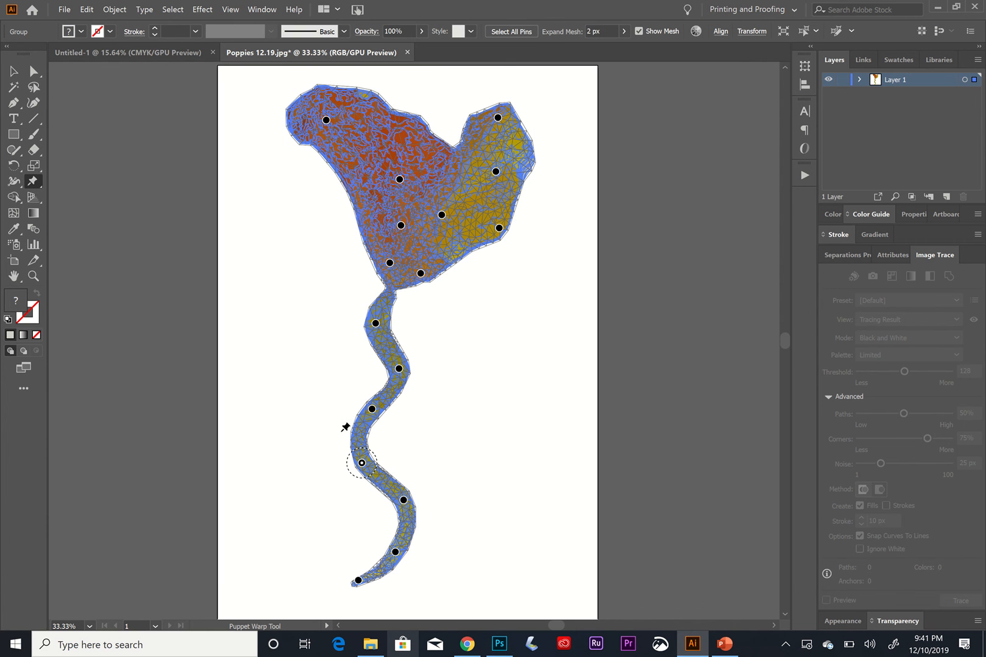
click(372, 410)
shift+click(361, 463)
key(super)
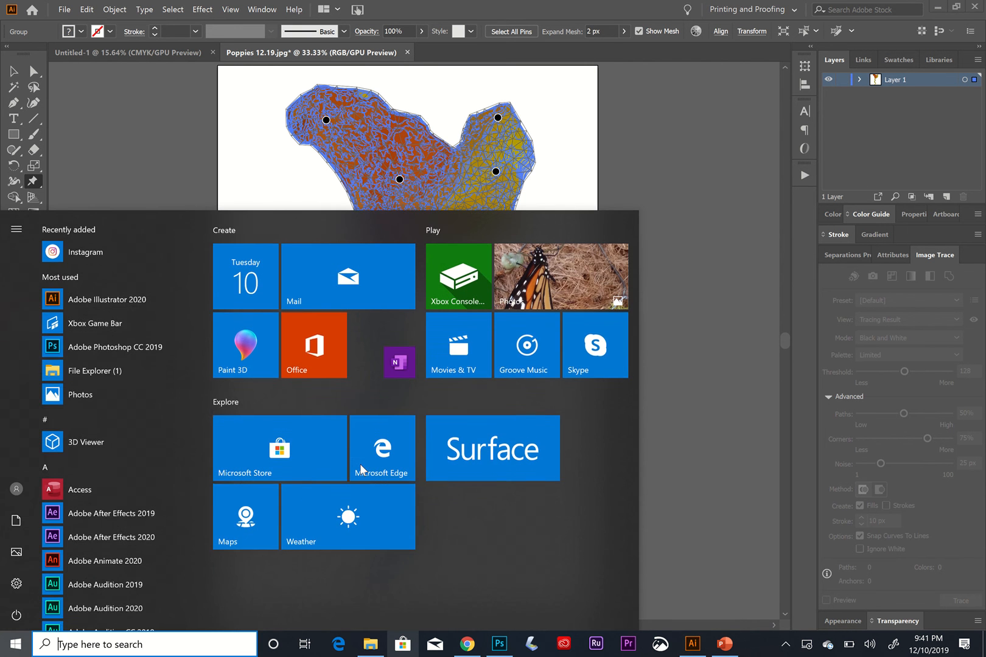
click(687, 192)
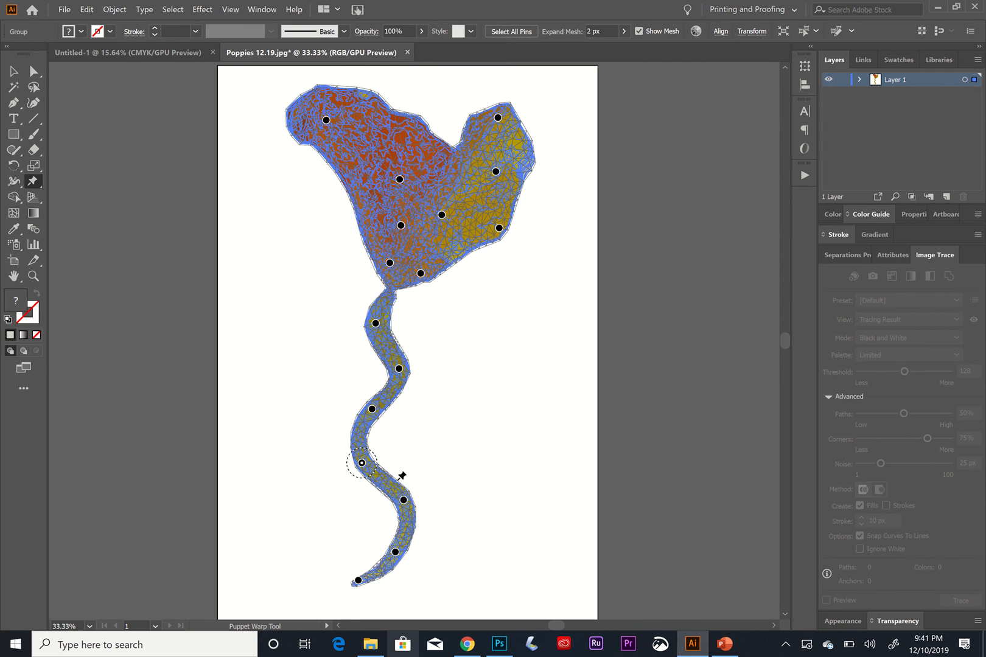
click(362, 463)
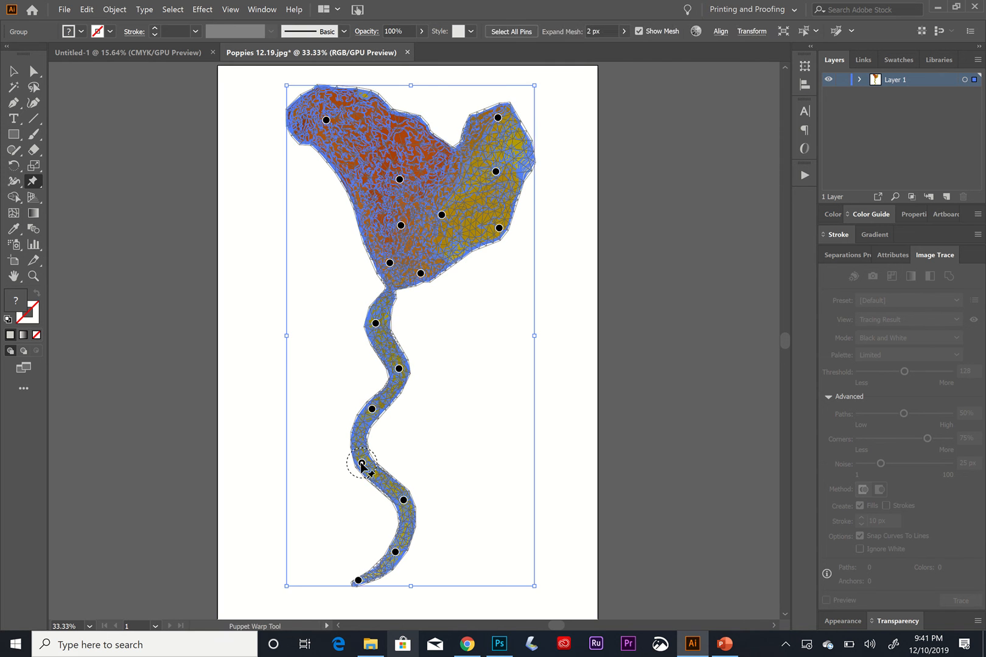
key(ctrl)
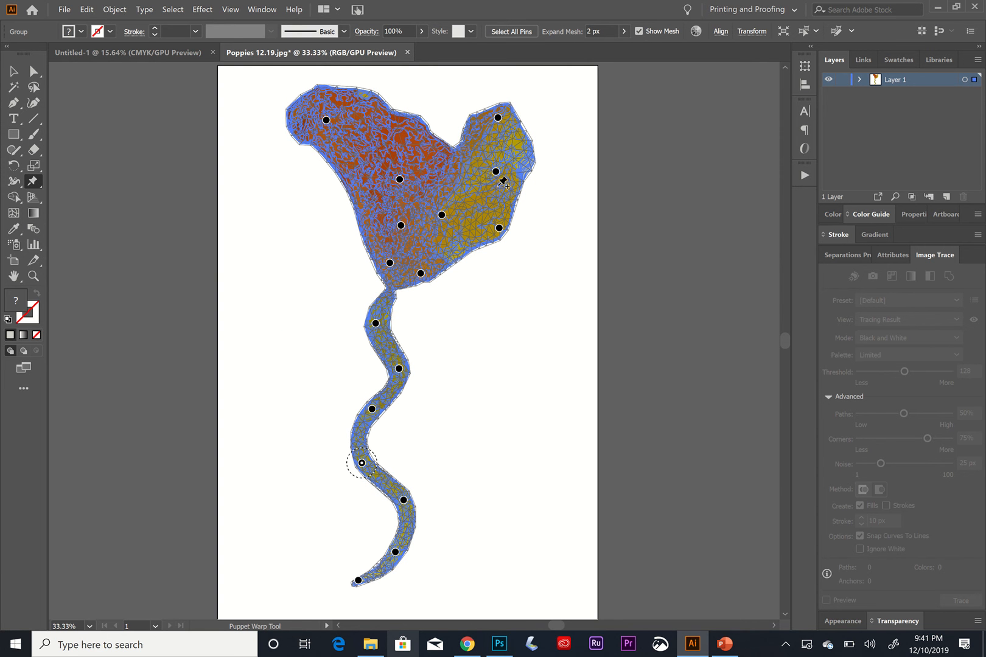
drag(496, 171, 515, 172)
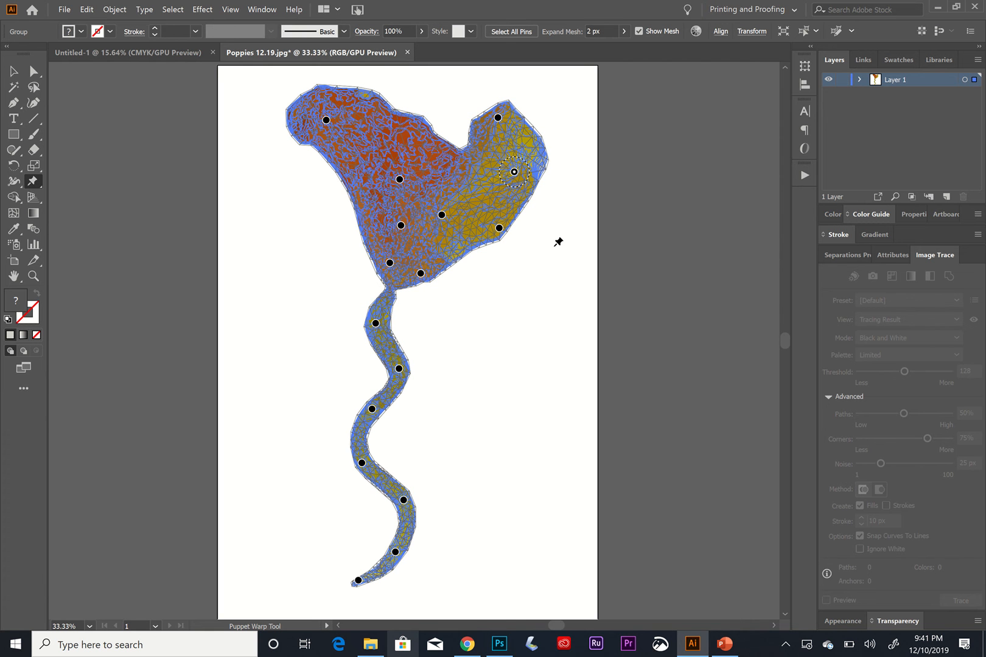
click(14, 73)
click(561, 291)
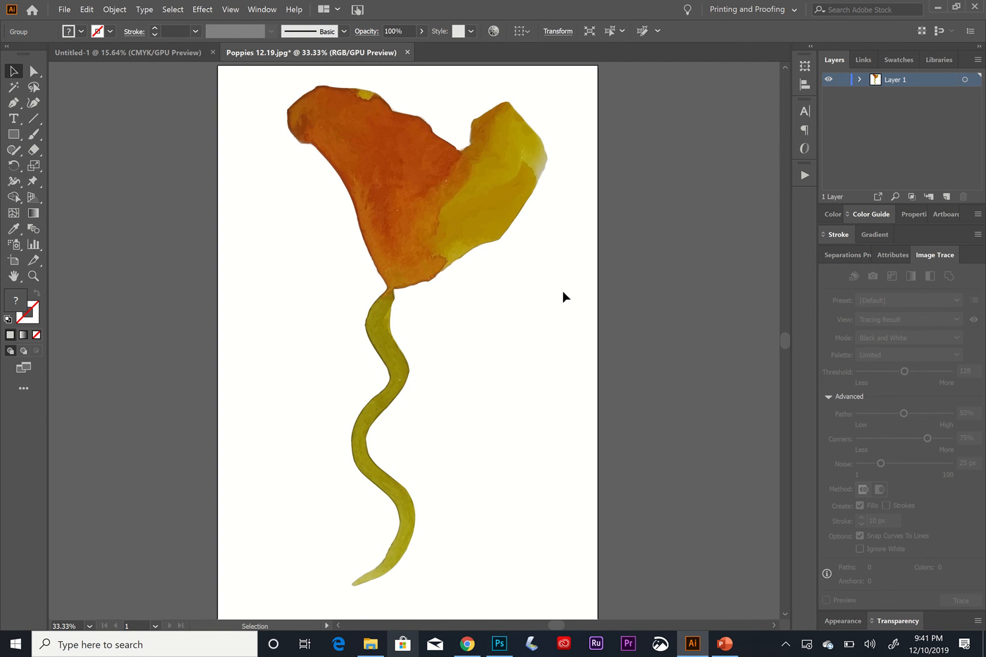